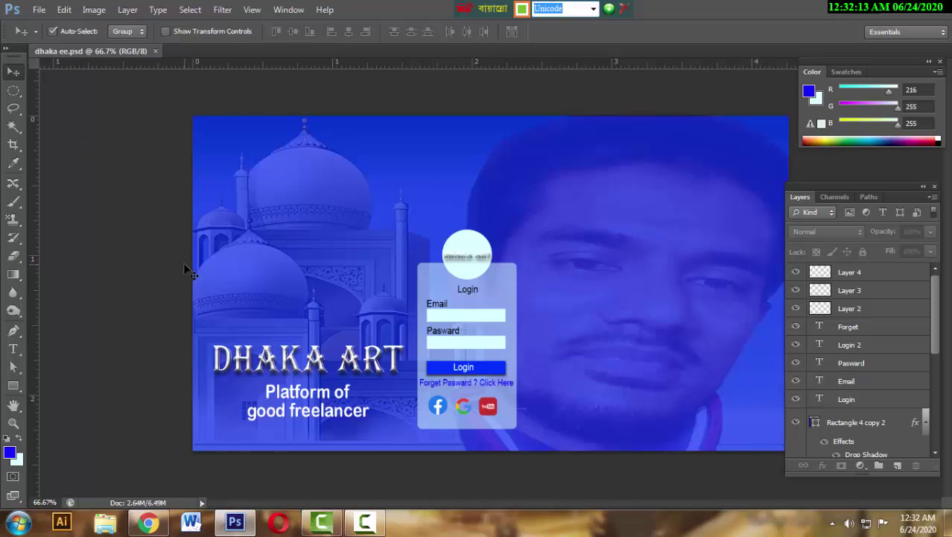
# Shift the floating Layers panel slightly so it lines up beneath the Color panel
pyautogui.hotkey('ctrl', '+')
pyautogui.hotkey('ctrl', '-')
pyautogui.moveTo(851, 185); pyautogui.dragTo(862, 186)
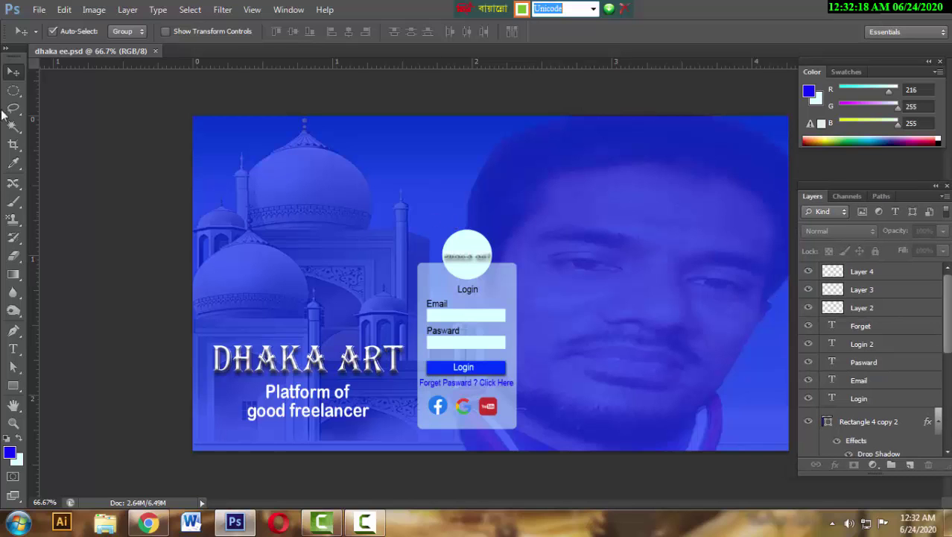
# Open the Desktop image showing the mosque and the man's portrait against a light blue sky
pyautogui.click(39, 10)
pyautogui.click(46, 36)
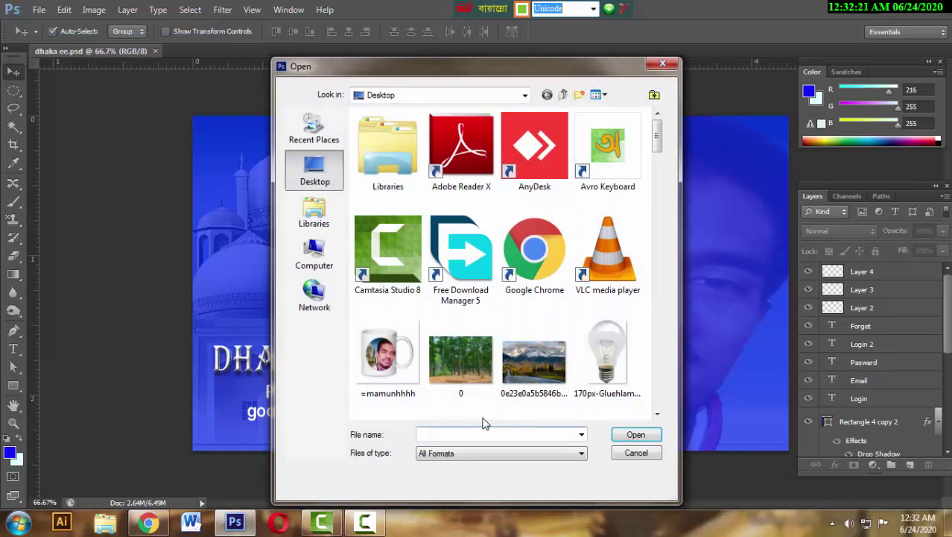
pyautogui.moveTo(659, 156); pyautogui.dragTo(669, 210)
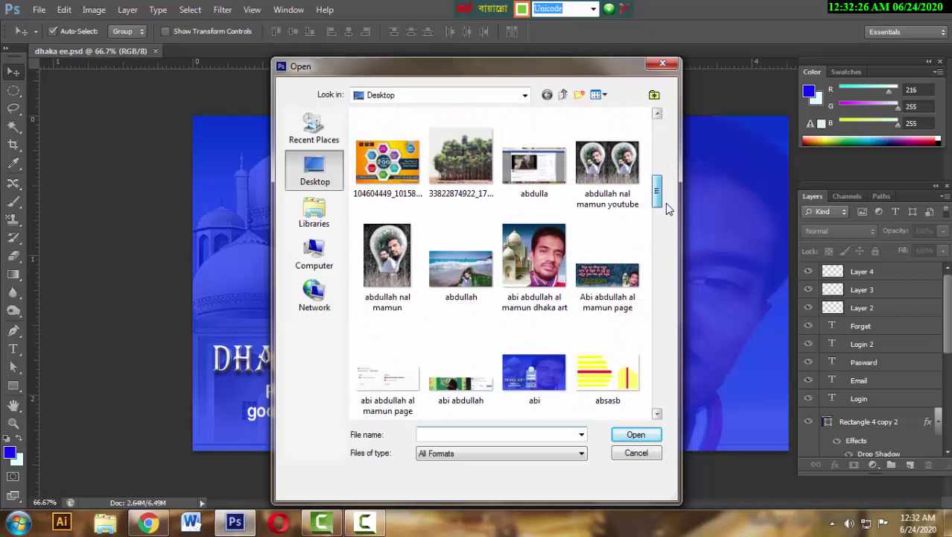
pyautogui.doubleClick(552, 287)
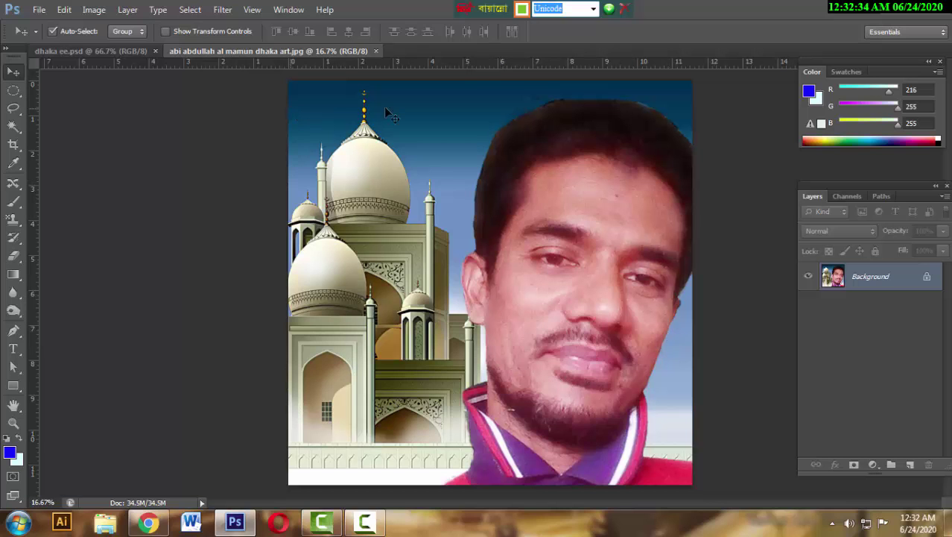
# Open the image dhaka art.jpg from the Desktop
pyautogui.click(38, 9)
pyautogui.click(46, 36)
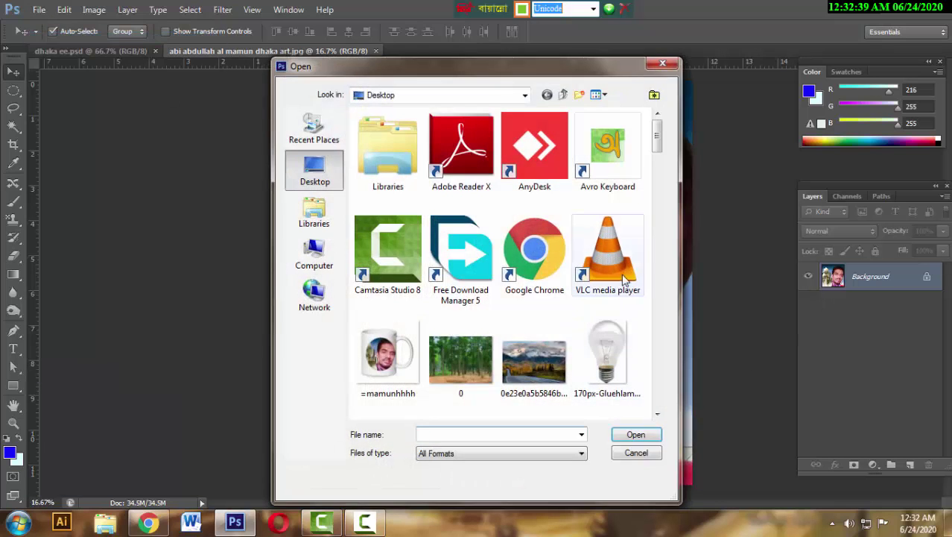
pyautogui.moveTo(658, 148); pyautogui.dragTo(683, 257)
pyautogui.doubleClick(402, 312)
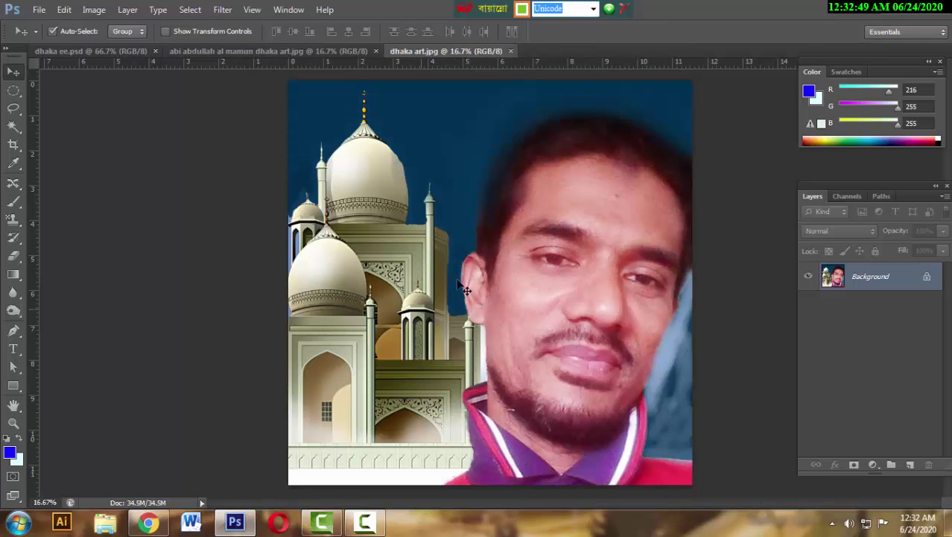
# Close the previously opened portrait image and convert the Background of dhaka art.jpg into a regular layer named Layer 0
pyautogui.click(376, 51)
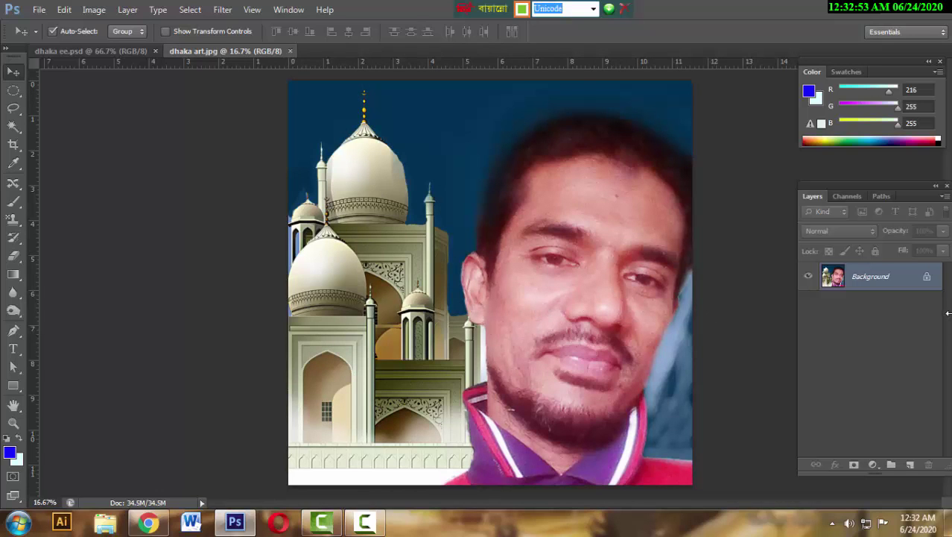
pyautogui.doubleClick(929, 280)
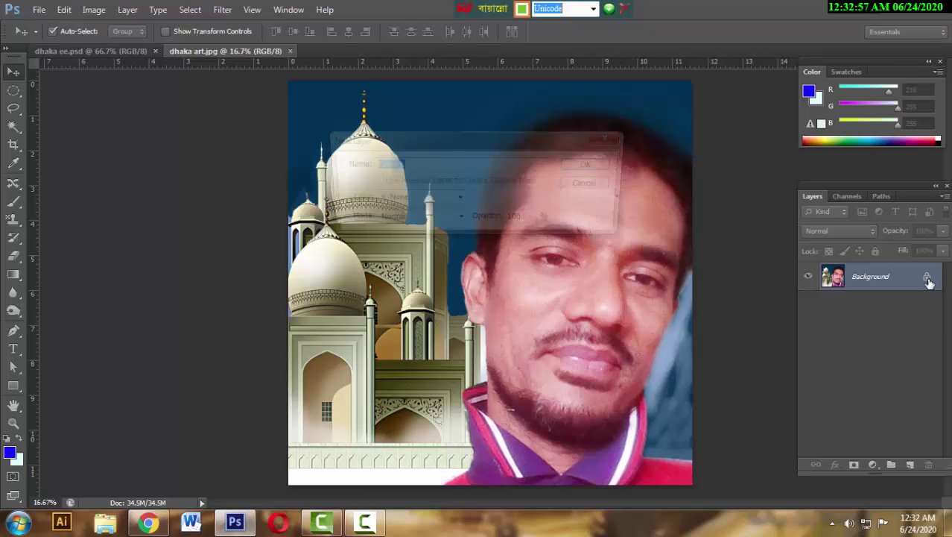
pyautogui.click(600, 165)
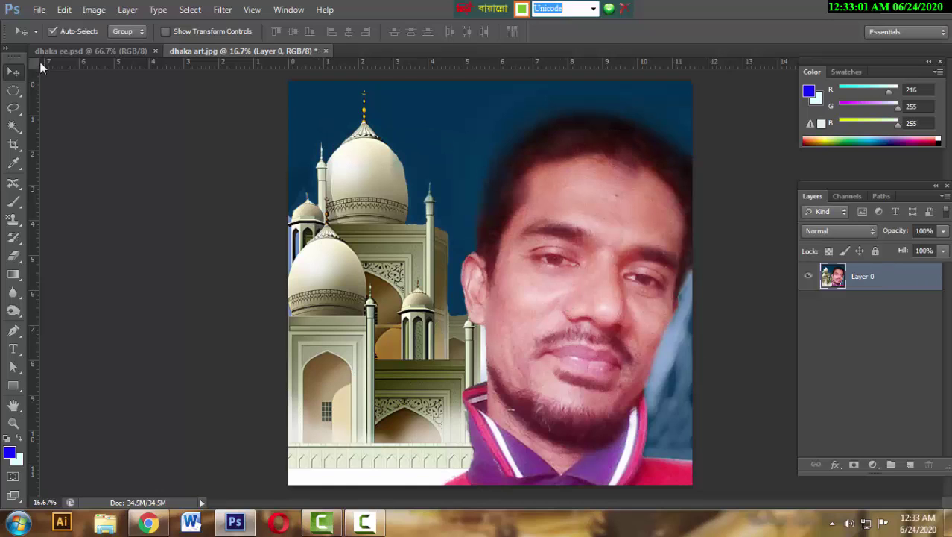
# Create a white 1280 × 720 pixel RGB document at 300 pixels/inch and convert its Background into a regular layer named Layer 0
pyautogui.click(37, 10)
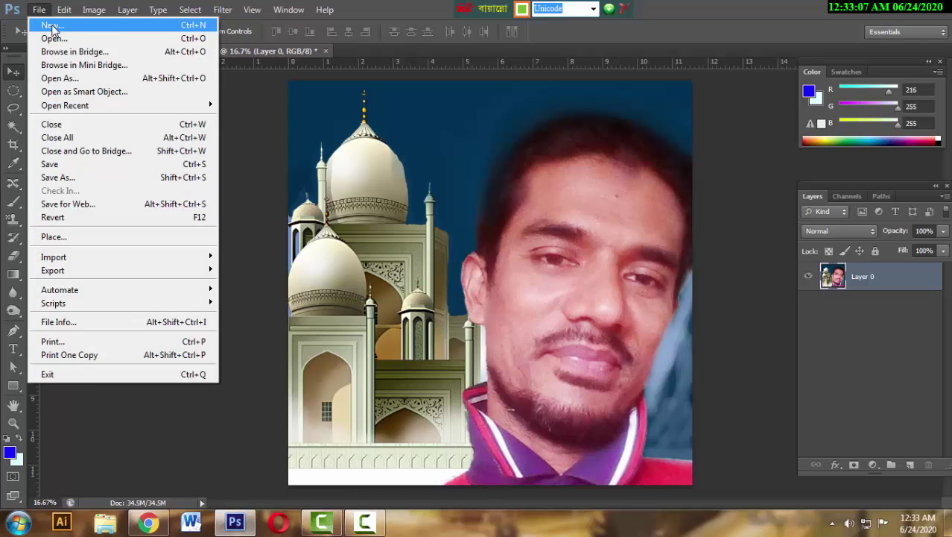
pyautogui.click(52, 26)
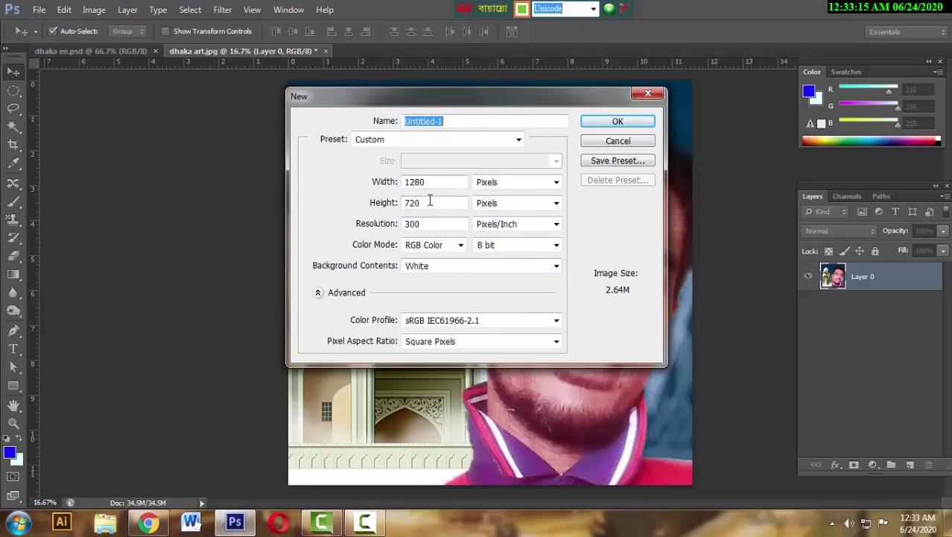
pyautogui.click(619, 122)
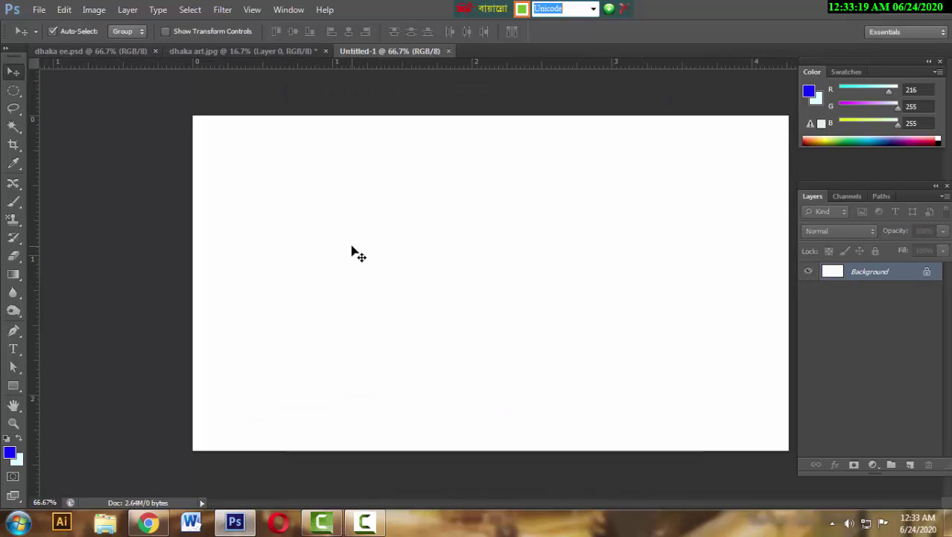
pyautogui.doubleClick(928, 274)
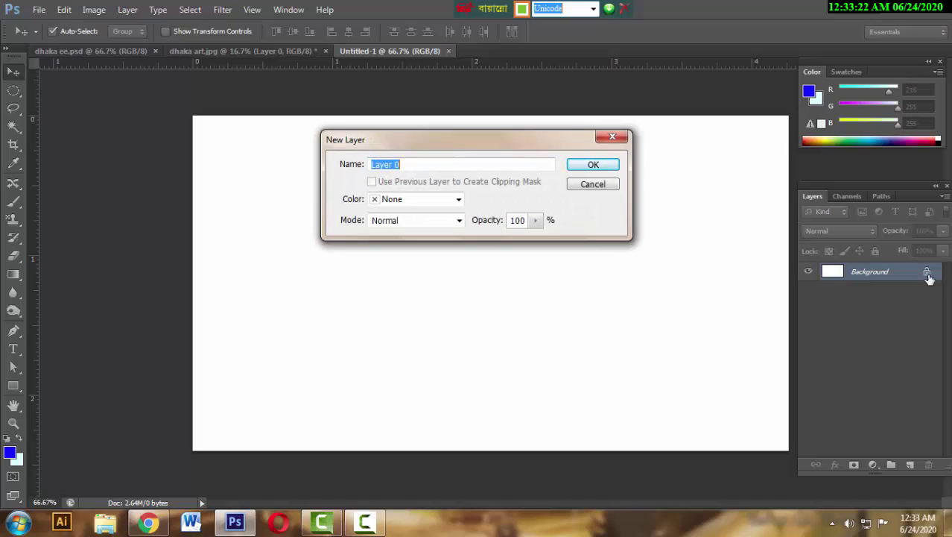
pyautogui.click(599, 167)
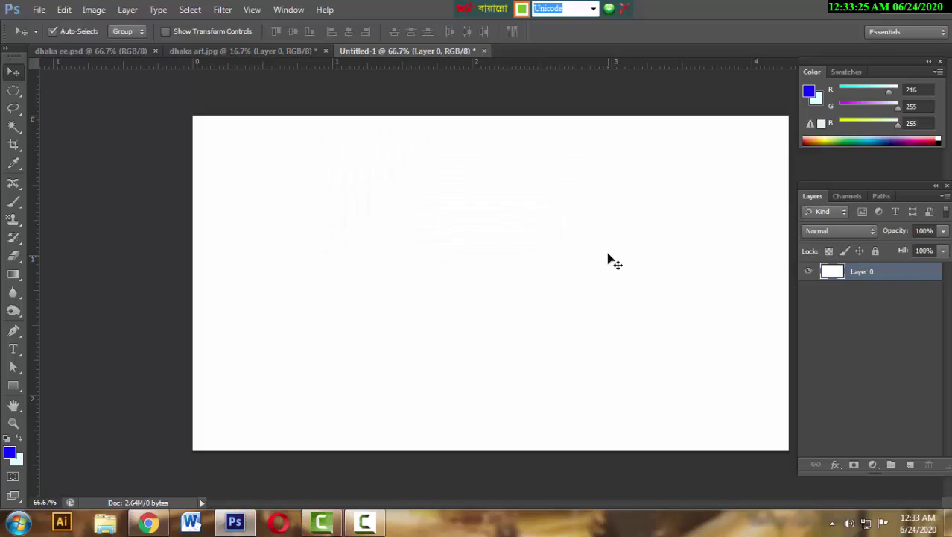
# Copy the dhaka art.jpg photo into the new document and scale it down proportionally to about 20%
pyautogui.click(172, 50)
pyautogui.moveTo(573, 257); pyautogui.dragTo(513, 297)
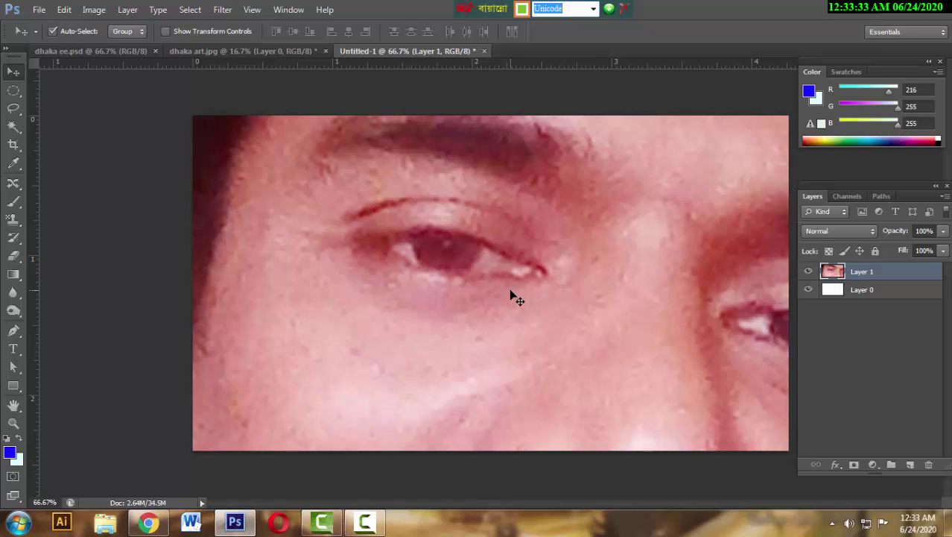
pyautogui.hotkey('ctrl', '-')
pyautogui.hotkey('ctrl', '-')
pyautogui.hotkey('ctrl', 't')
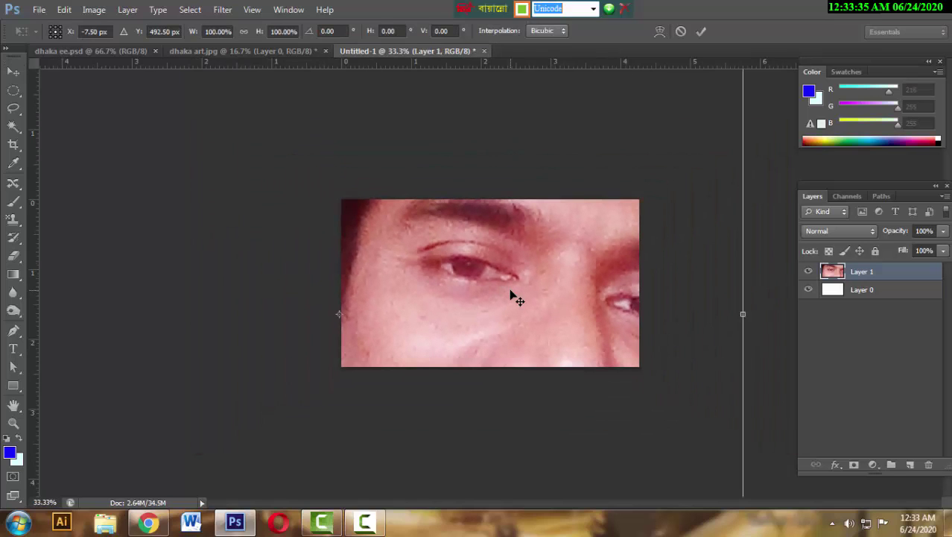
pyautogui.hotkey('ctrl', '-')
pyautogui.hotkey('ctrl', '-')
pyautogui.hotkey('ctrl', '-')
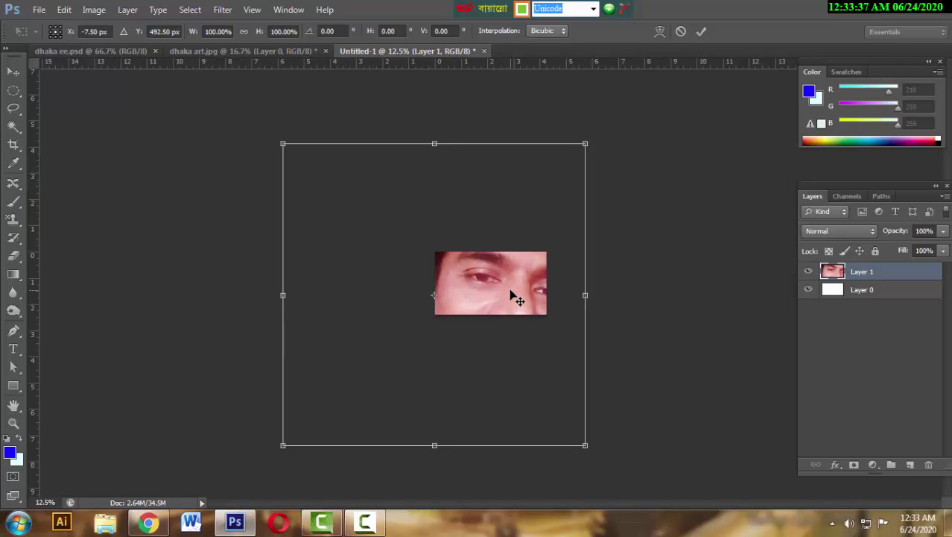
pyautogui.moveTo(464, 300); pyautogui.dragTo(514, 294)
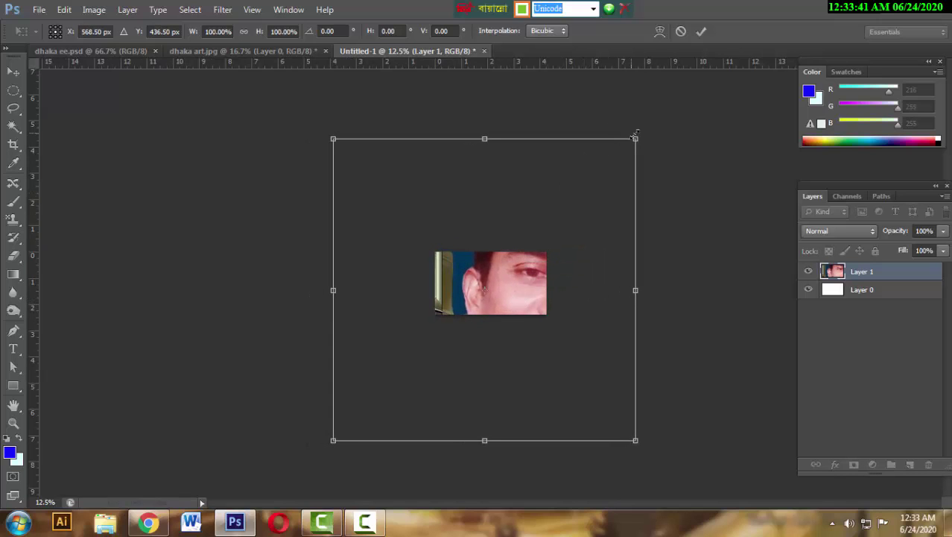
pyautogui.moveTo(635, 138); pyautogui.dragTo(514, 260)
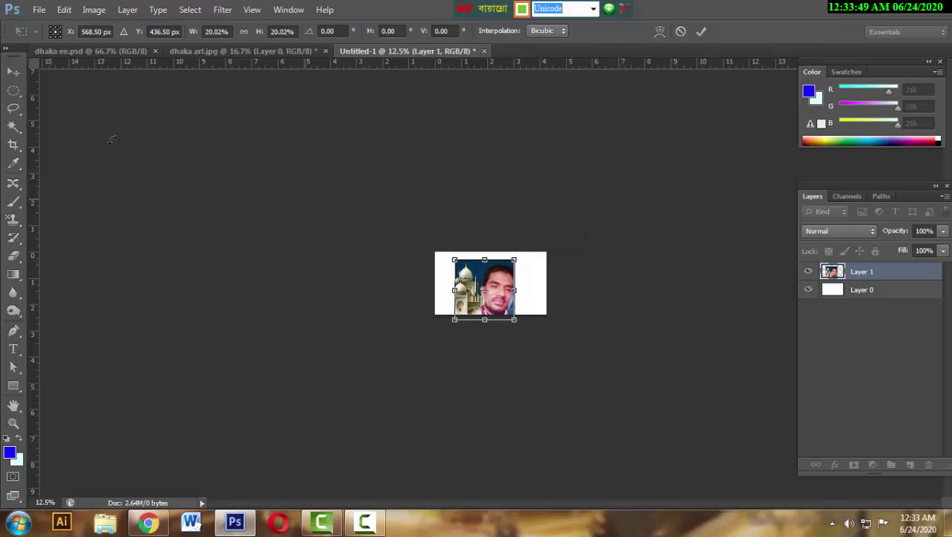
pyautogui.click(14, 69)
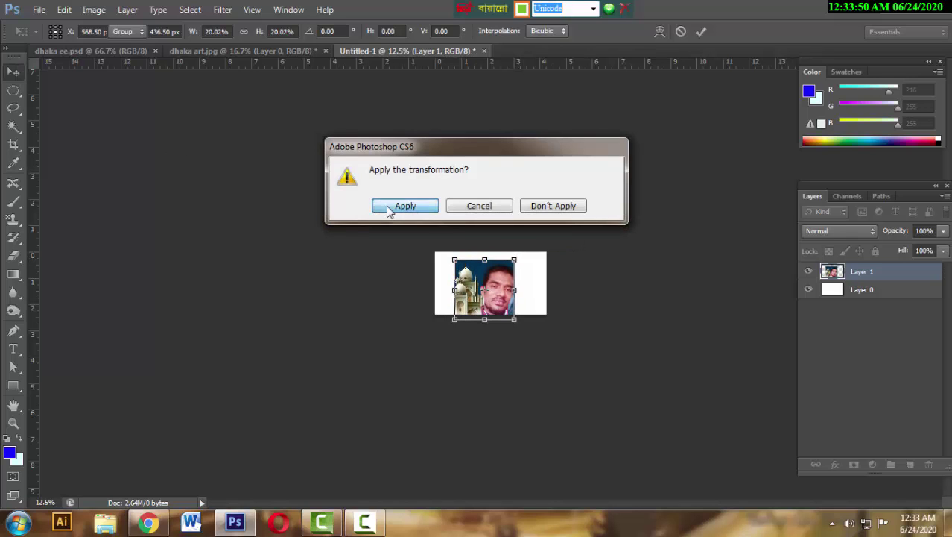
pyautogui.click(386, 206)
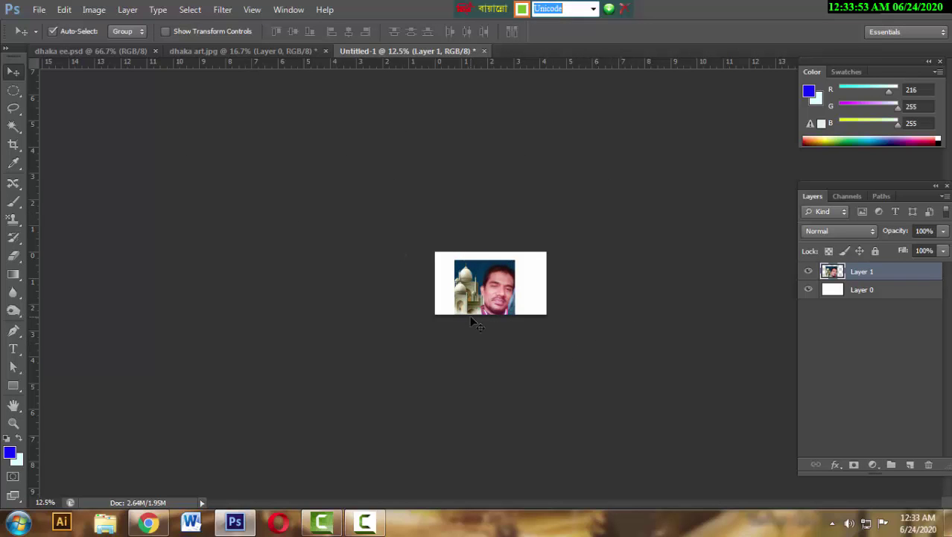
# Move the photo near the middle of the canvas so that its full height fits inside the white area
pyautogui.scroll(3, 471, 321)
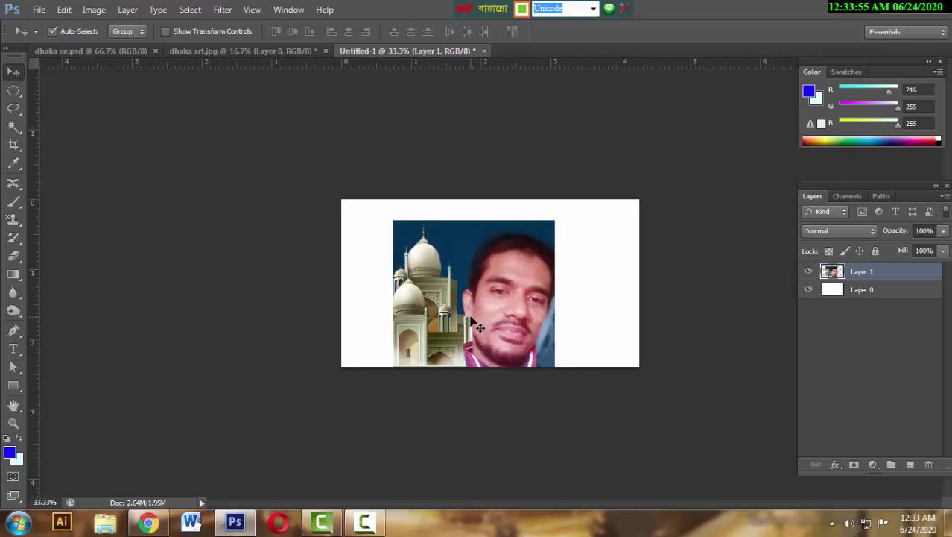
pyautogui.moveTo(471, 321); pyautogui.dragTo(504, 307)
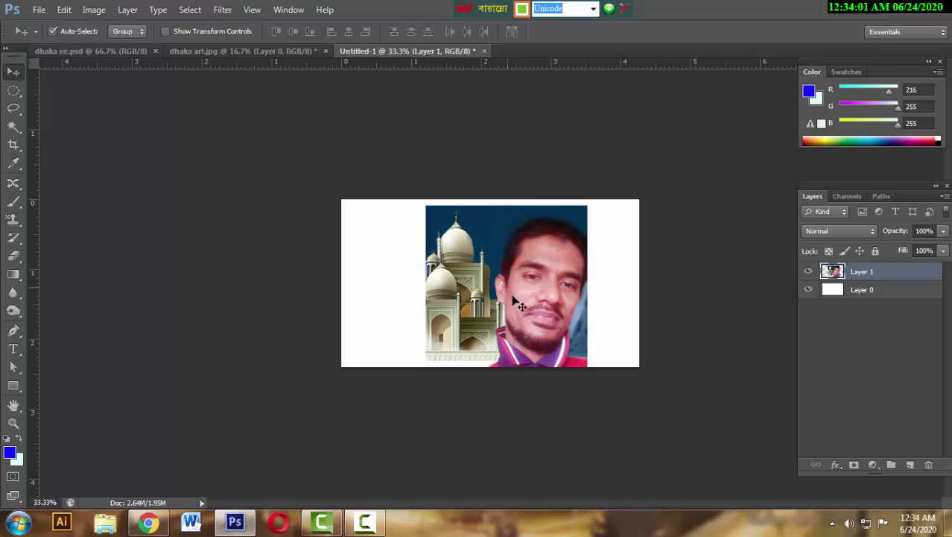
pyautogui.moveTo(504, 308); pyautogui.dragTo(494, 301)
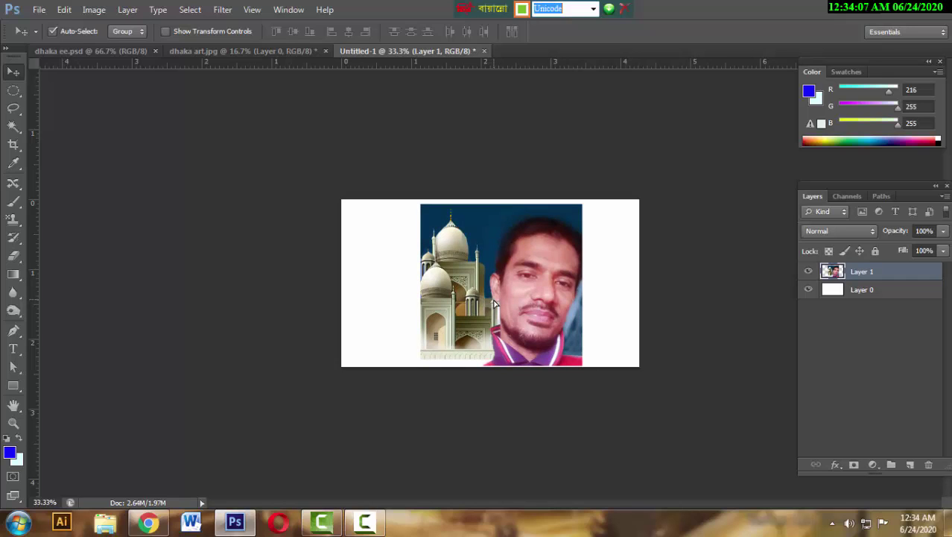
pyautogui.hotkey('shift', 'Left')
pyautogui.hotkey('shift', 'Left')
pyautogui.hotkey('shift', 'Left')
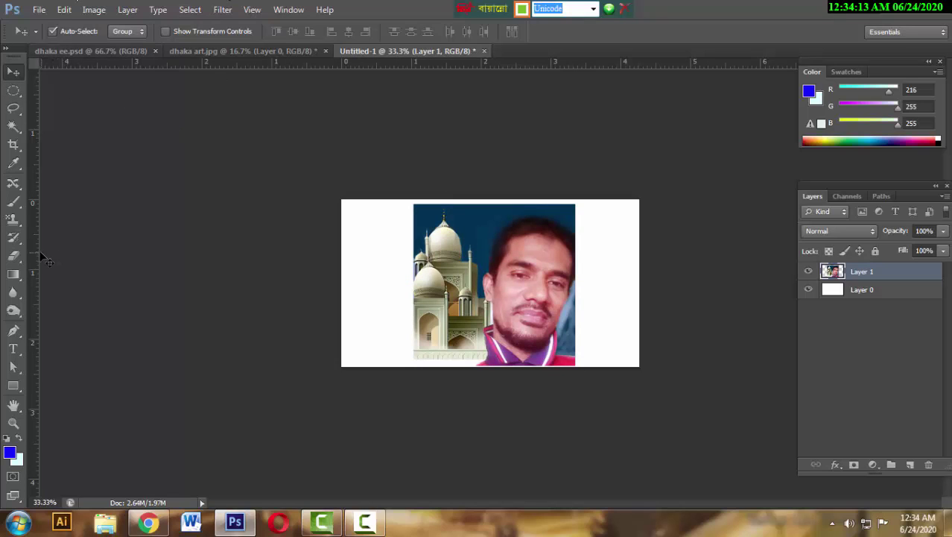
# Stretch the photo to cover the whole canvas, about 184% wide and 107% high, and apply the transformation
pyautogui.hotkey('ctrl', 't')
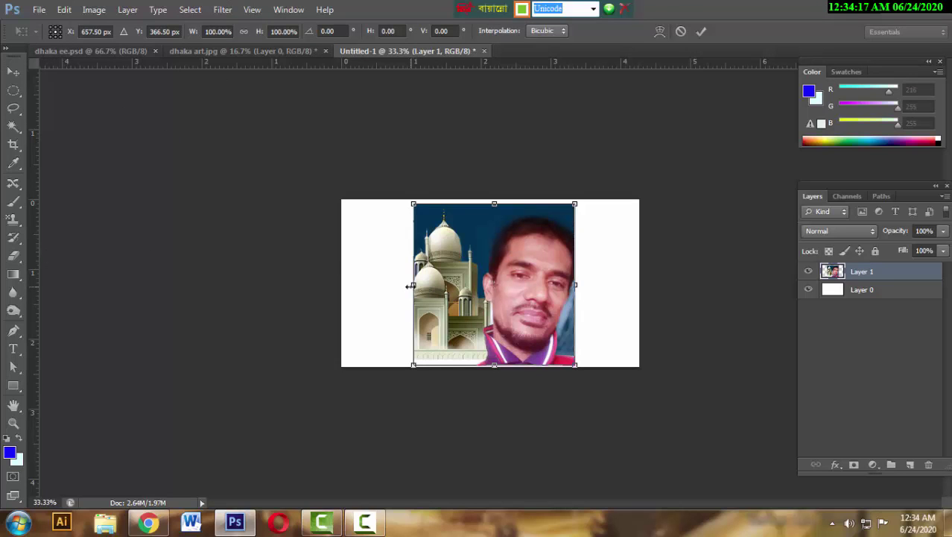
pyautogui.moveTo(410, 285); pyautogui.dragTo(335, 280)
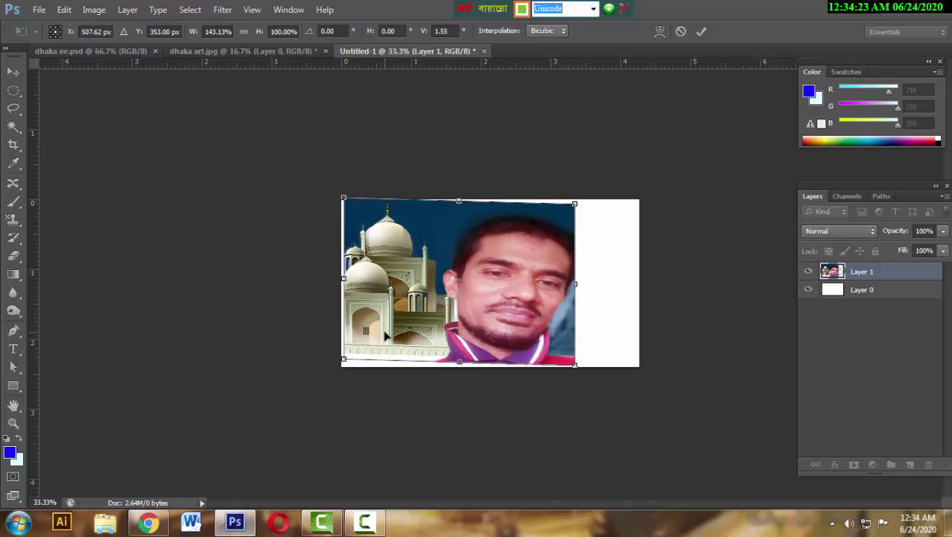
pyautogui.hotkey('ctrl', 'z')
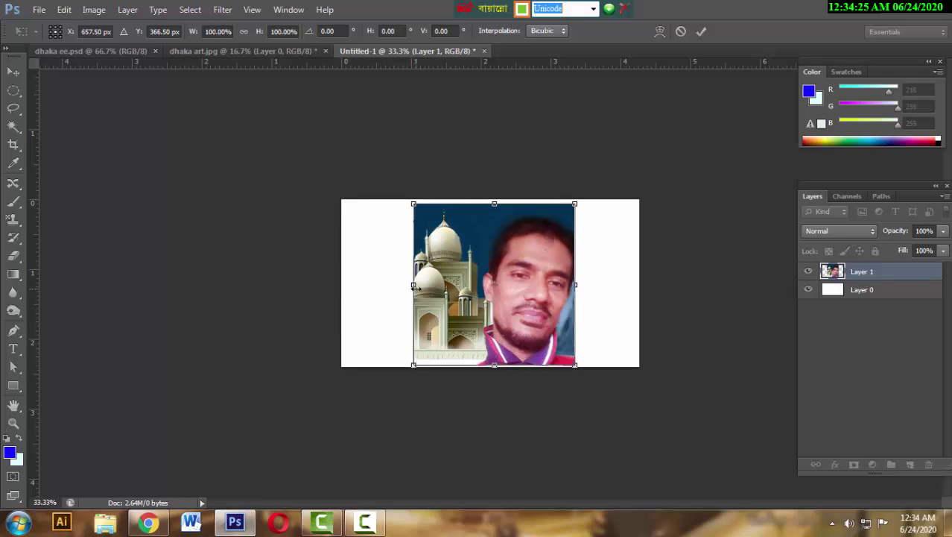
pyautogui.moveTo(414, 285); pyautogui.dragTo(340, 284)
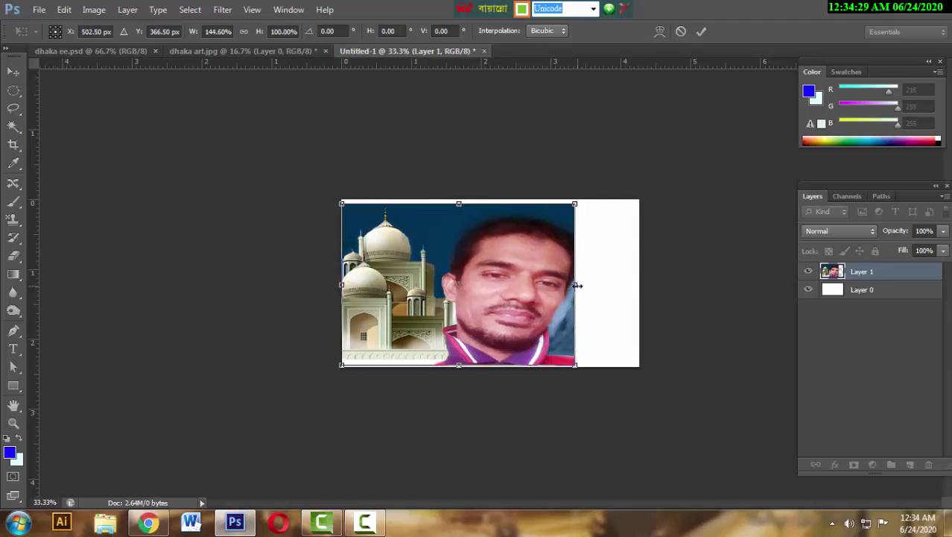
pyautogui.moveTo(578, 285); pyautogui.dragTo(638, 284)
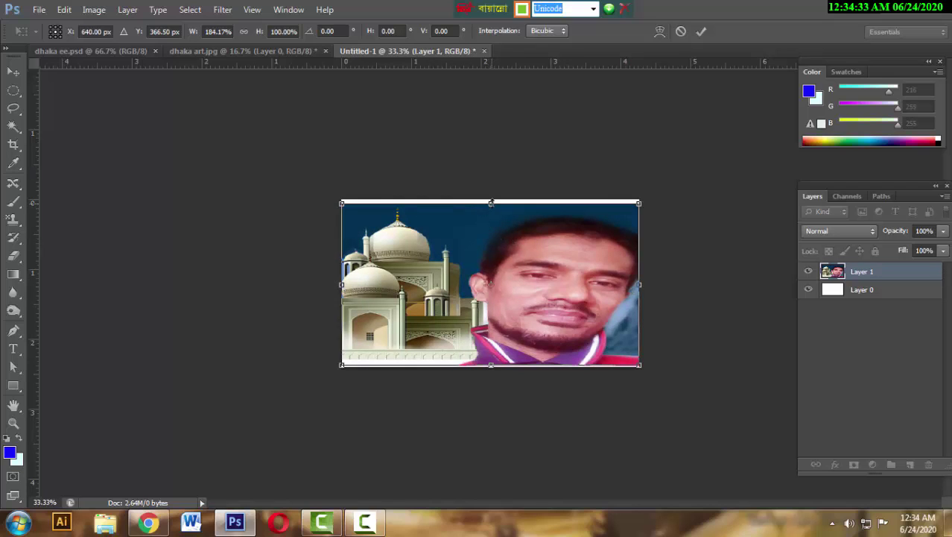
pyautogui.moveTo(491, 202); pyautogui.dragTo(491, 199)
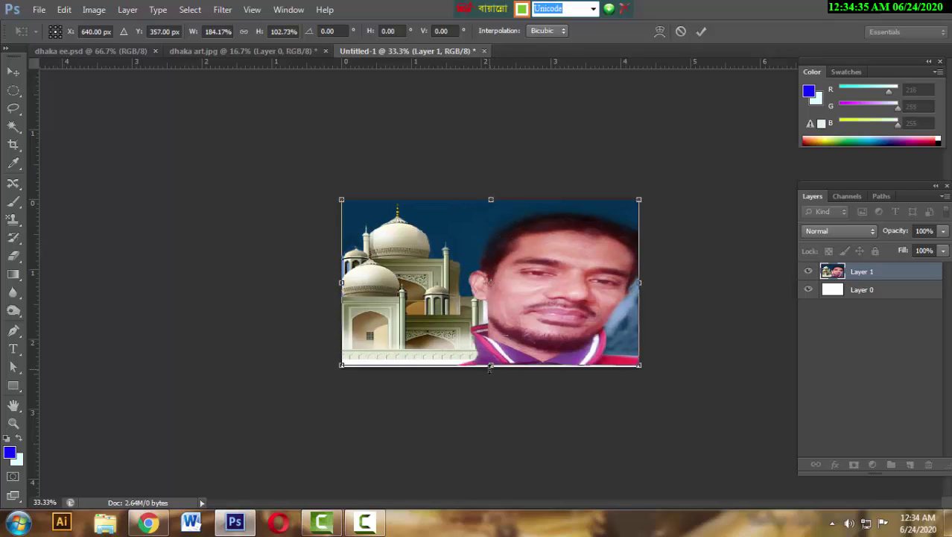
pyautogui.moveTo(491, 364); pyautogui.dragTo(491, 372)
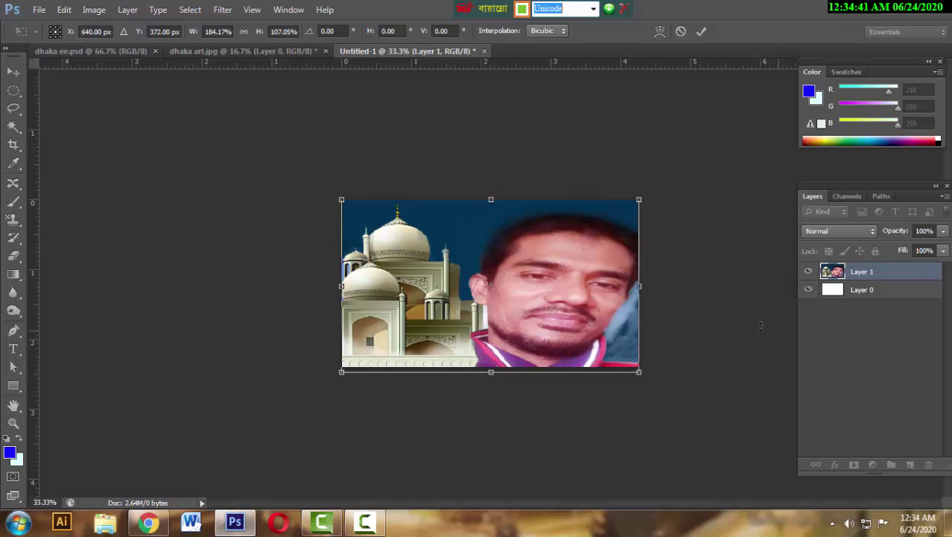
pyautogui.moveTo(640, 288); pyautogui.dragTo(639, 286)
pyautogui.click(13, 71)
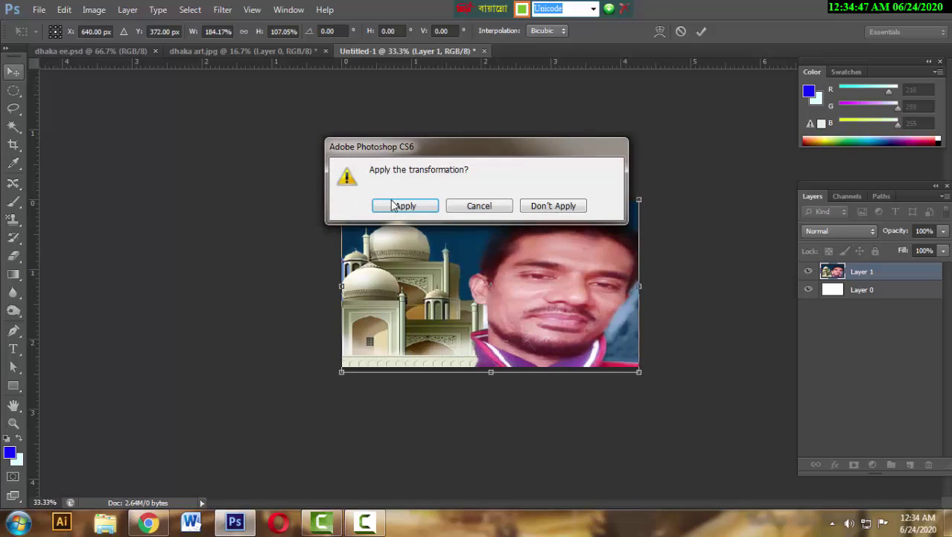
pyautogui.click(402, 206)
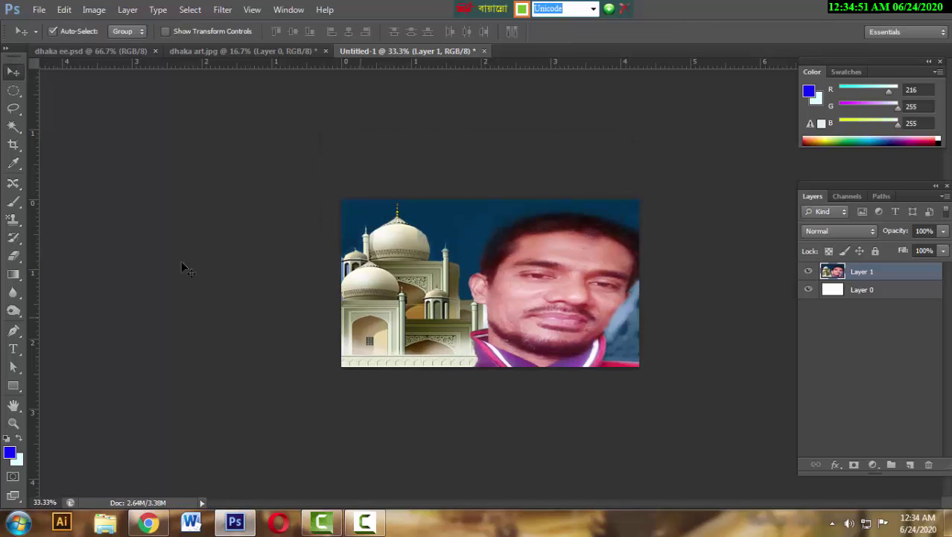
# Move the white Layer 0 above the photo layer and fill it with the blue foreground color
pyautogui.click(890, 296)
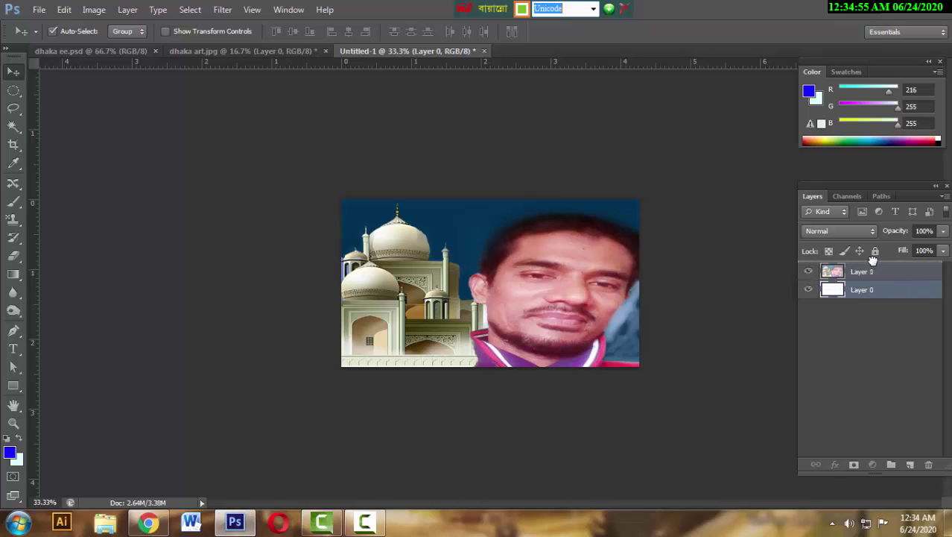
pyautogui.moveTo(887, 293); pyautogui.dragTo(872, 271)
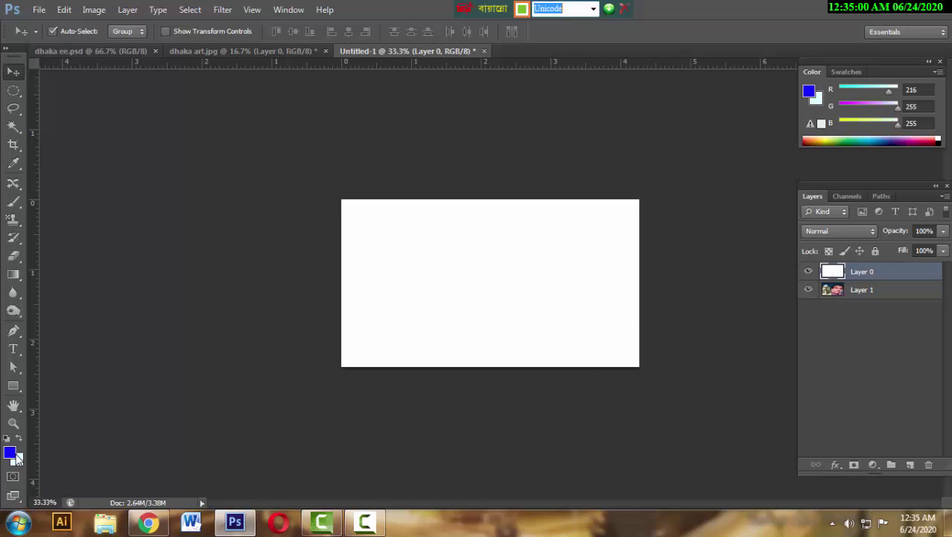
pyautogui.hotkey('alt', 'BackSpace')
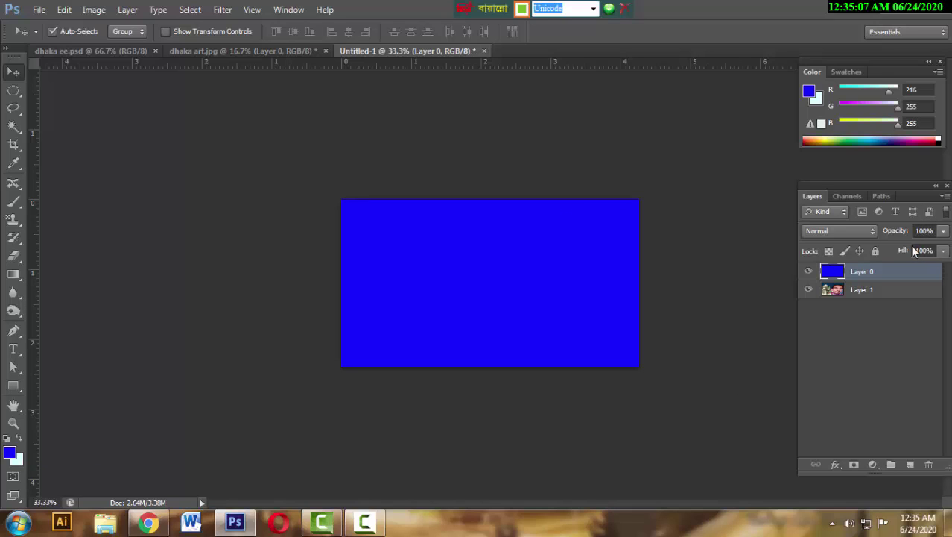
# Reduce the opacity of the blue Layer 0 to 48%, using the dhaka ee.psd design as a reference
pyautogui.click(943, 231)
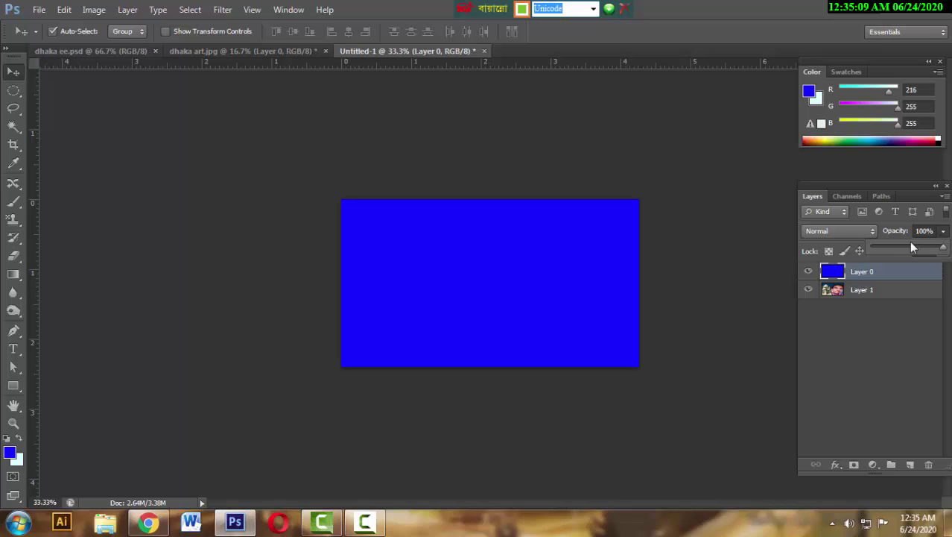
pyautogui.click(904, 246)
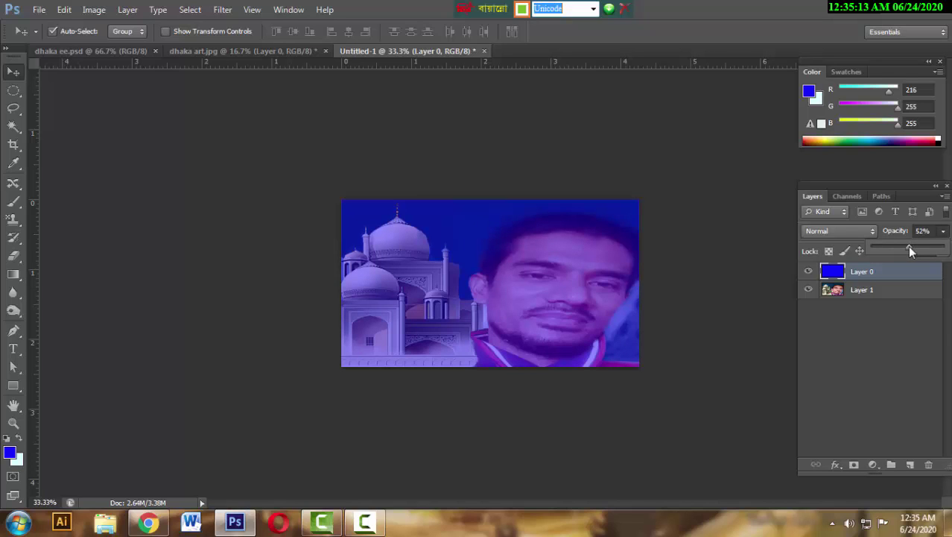
pyautogui.click(912, 248)
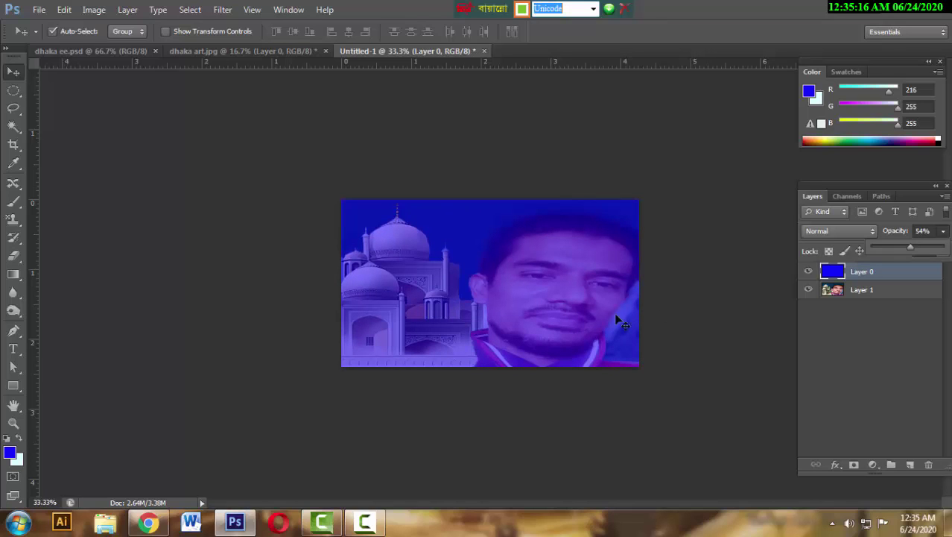
pyautogui.hotkey('ctrl', '+')
pyautogui.hotkey('ctrl', '+')
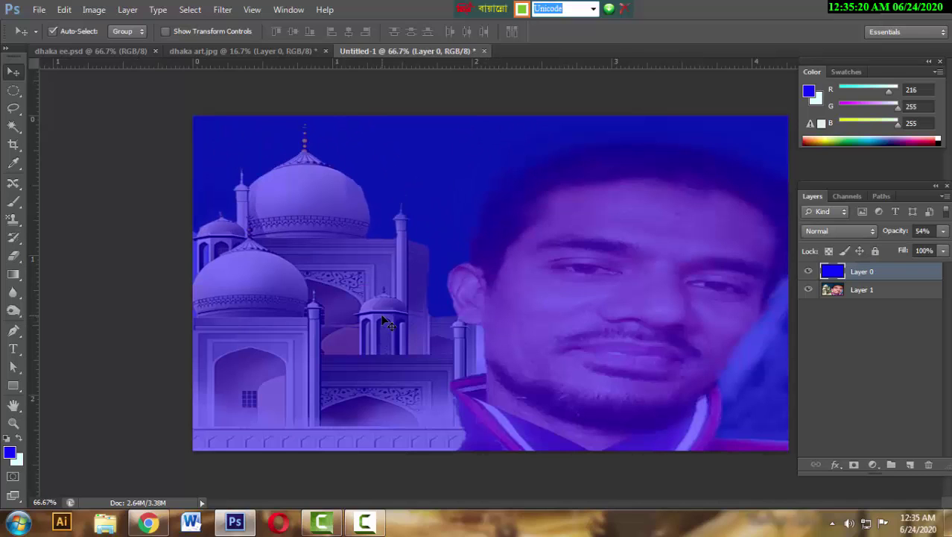
pyautogui.click(101, 47)
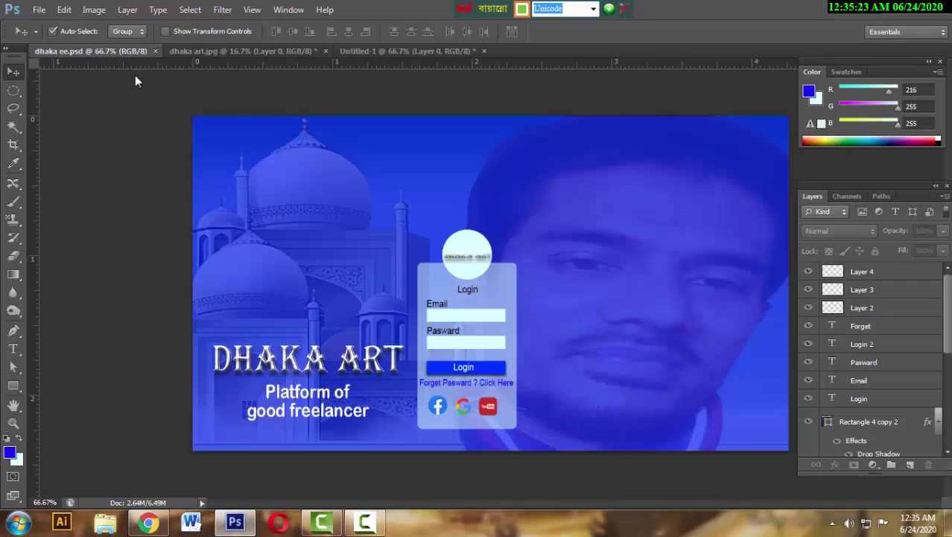
pyautogui.click(381, 55)
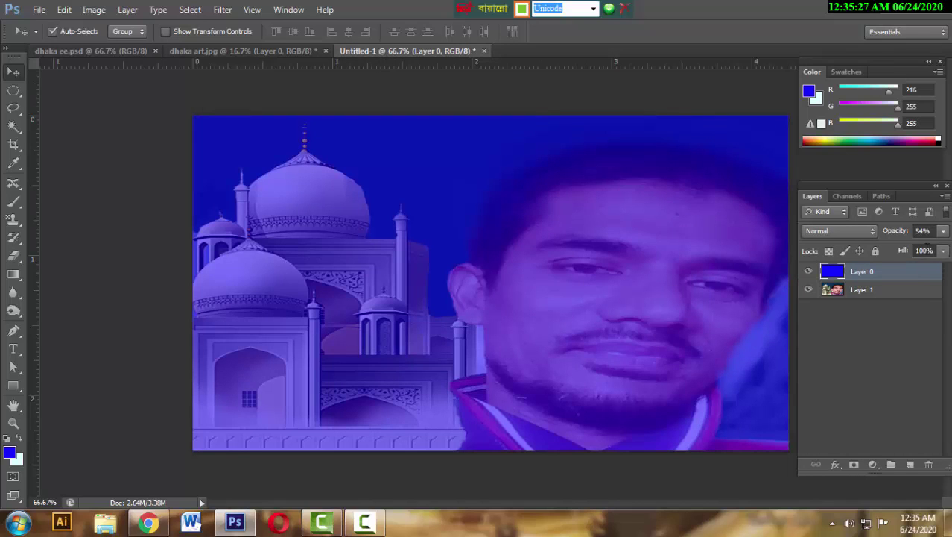
pyautogui.click(941, 232)
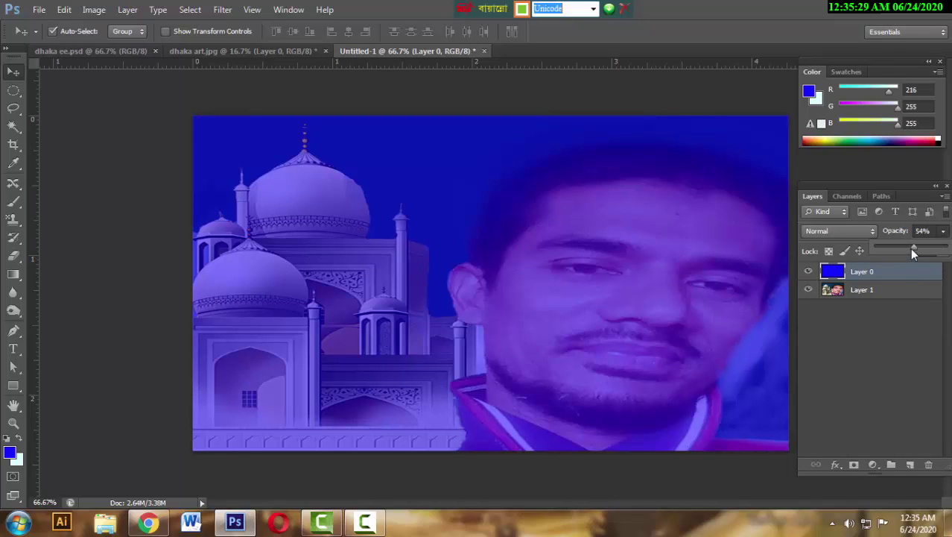
pyautogui.moveTo(912, 248); pyautogui.dragTo(910, 249)
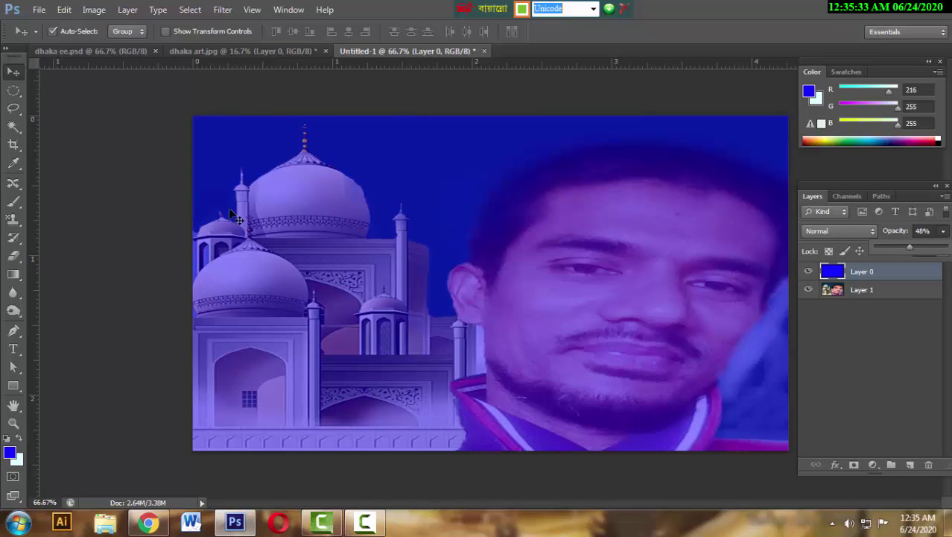
# In dhaka ee.psd, group Layers 4, 3 and 2, the Forget, Login 2, Pasward and Email texts, and the three Rectangle 4 shapes
pyautogui.click(179, 54)
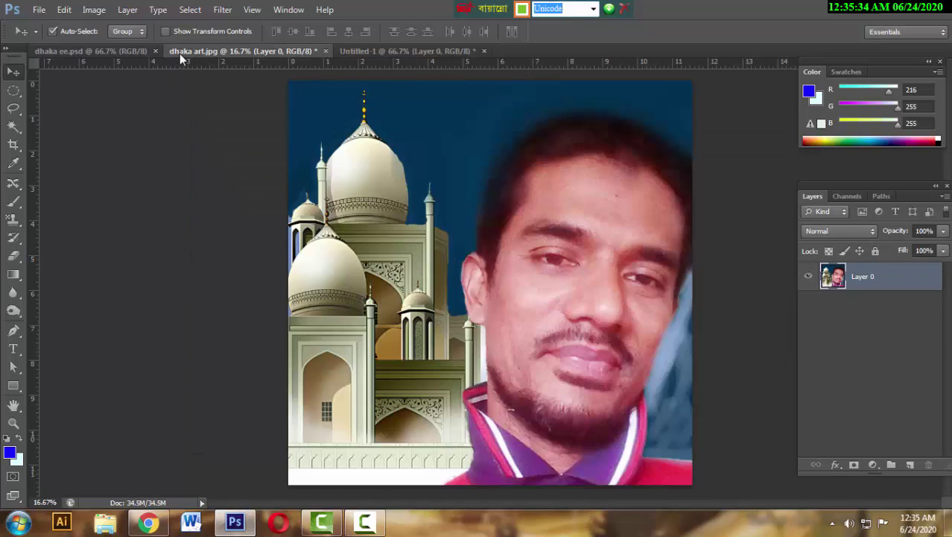
pyautogui.click(130, 53)
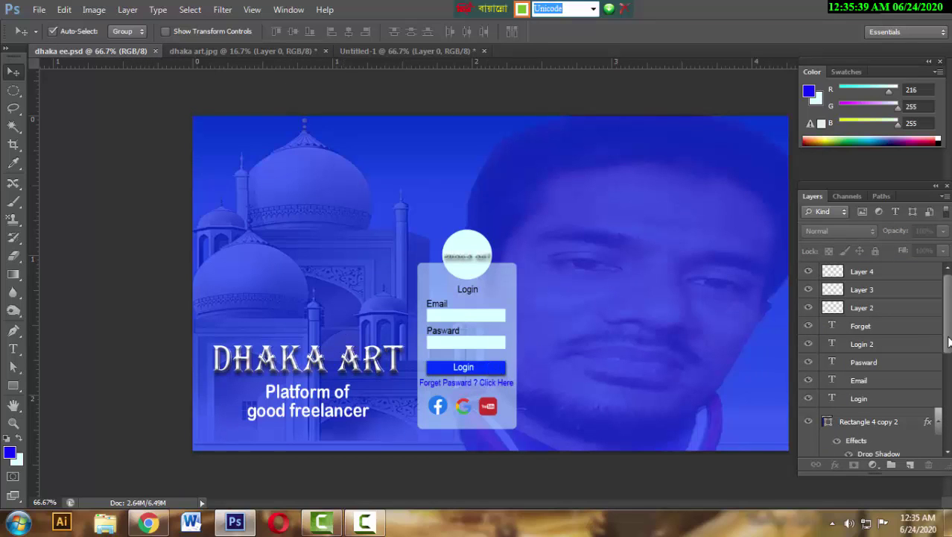
pyautogui.moveTo(949, 342); pyautogui.dragTo(946, 302)
pyautogui.click(891, 279)
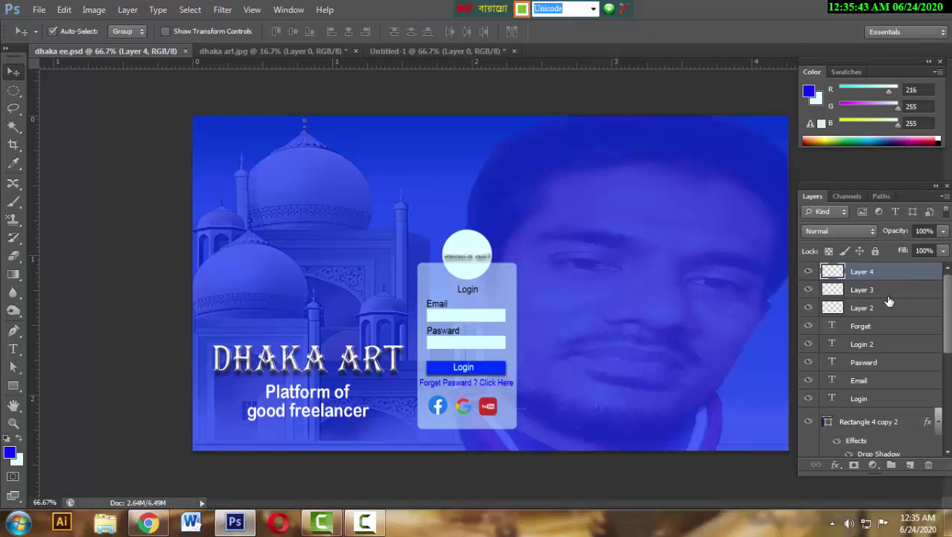
pyautogui.keyDown('shift'); pyautogui.click(888, 297); pyautogui.keyUp('shift')
pyautogui.keyDown('shift'); pyautogui.click(890, 308); pyautogui.keyUp('shift')
pyautogui.keyDown('shift'); pyautogui.click(892, 326); pyautogui.keyUp('shift')
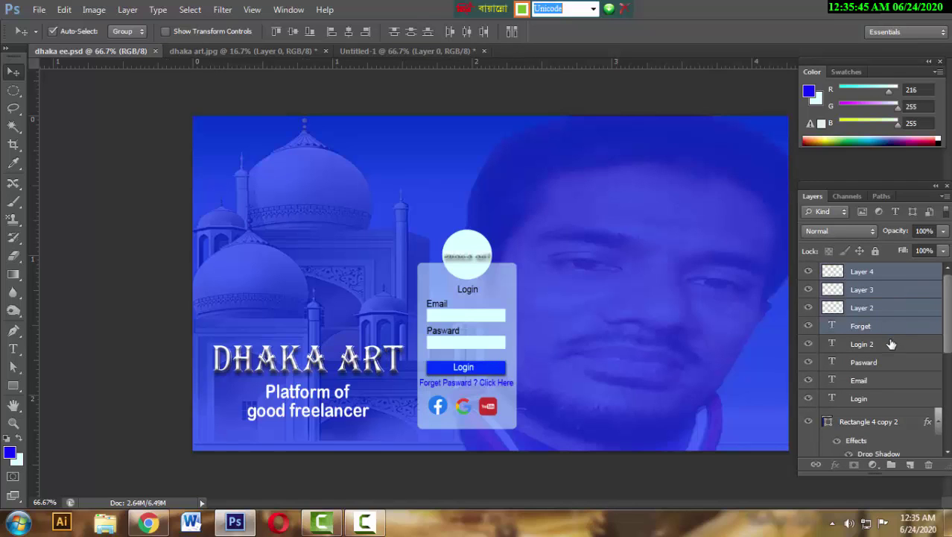
pyautogui.keyDown('shift'); pyautogui.click(889, 344); pyautogui.keyUp('shift')
pyautogui.keyDown('shift'); pyautogui.click(885, 368); pyautogui.keyUp('shift')
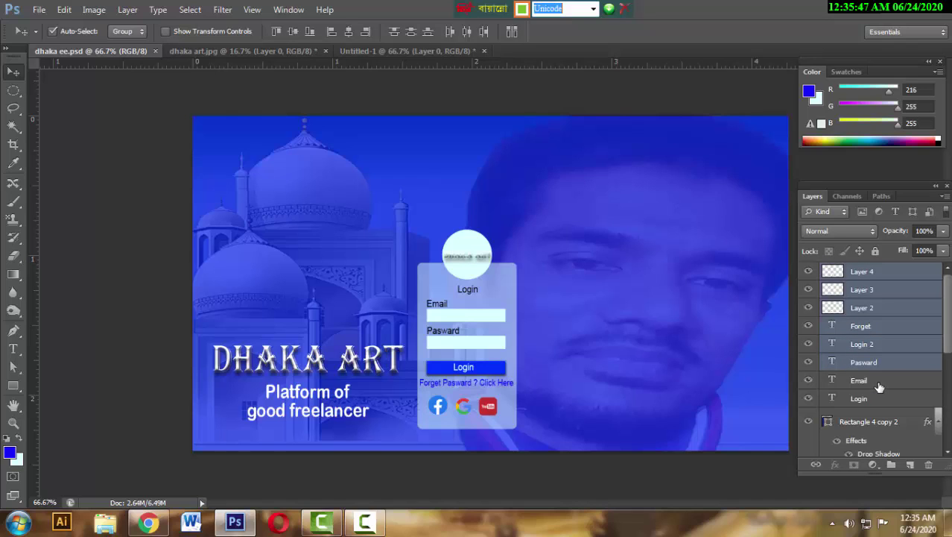
pyautogui.keyDown('shift'); pyautogui.click(879, 384); pyautogui.keyUp('shift')
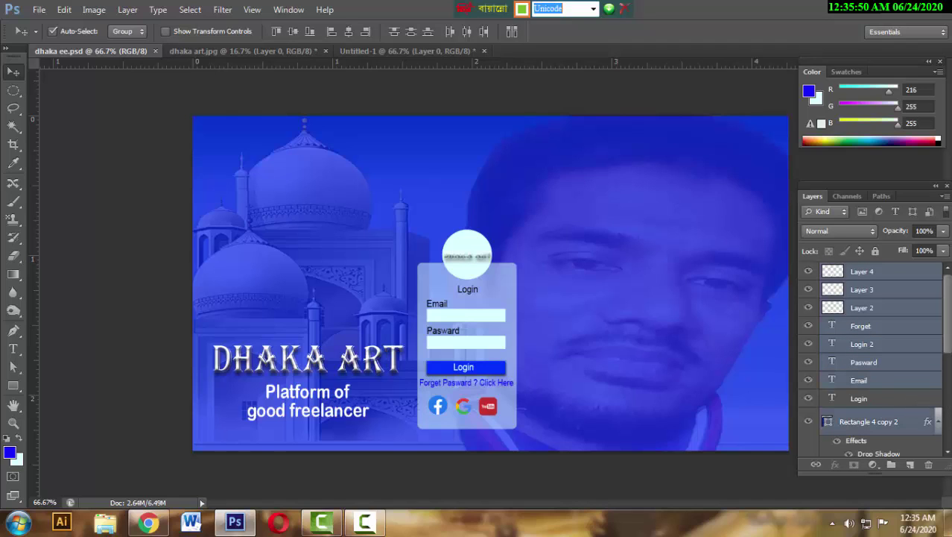
pyautogui.scroll(-5, 949, 395)
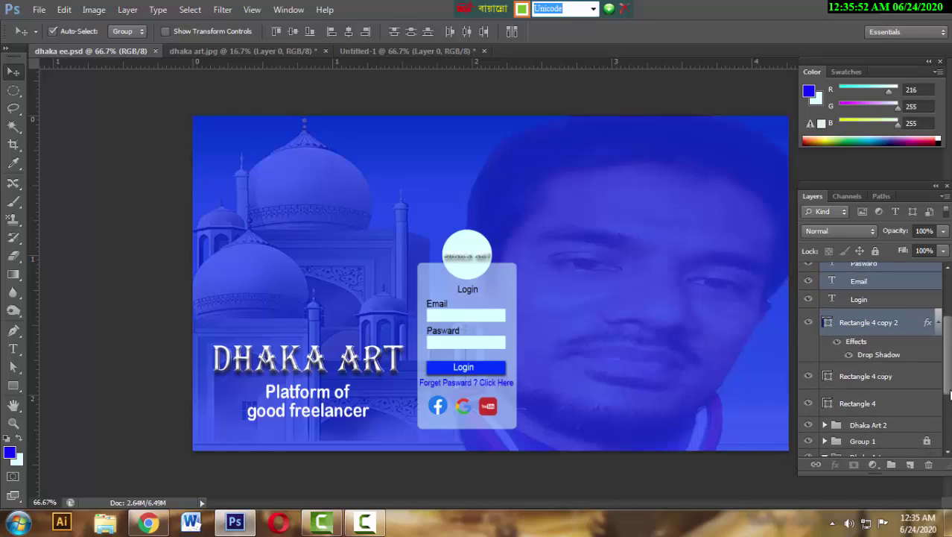
pyautogui.keyDown('ctrl'); pyautogui.click(880, 375); pyautogui.keyUp('ctrl')
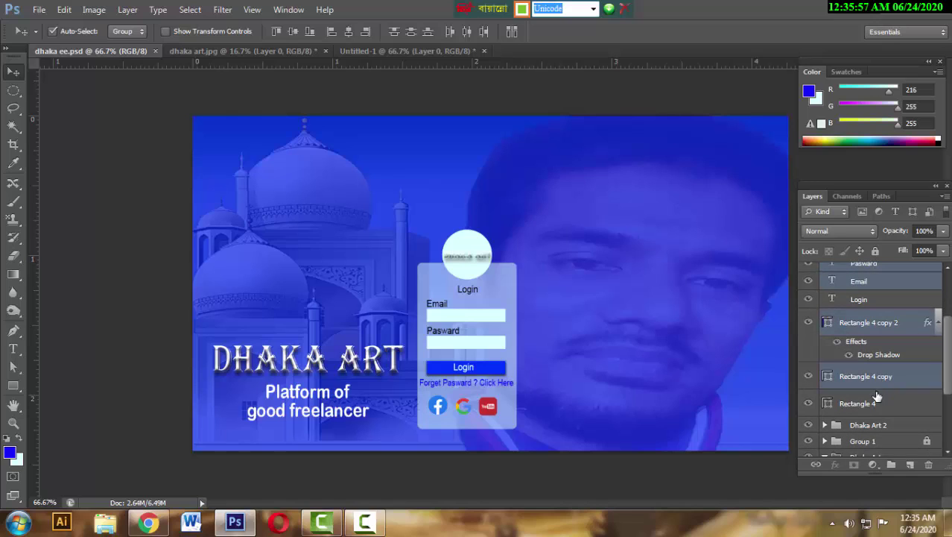
pyautogui.keyDown('ctrl'); pyautogui.click(873, 403); pyautogui.keyUp('ctrl')
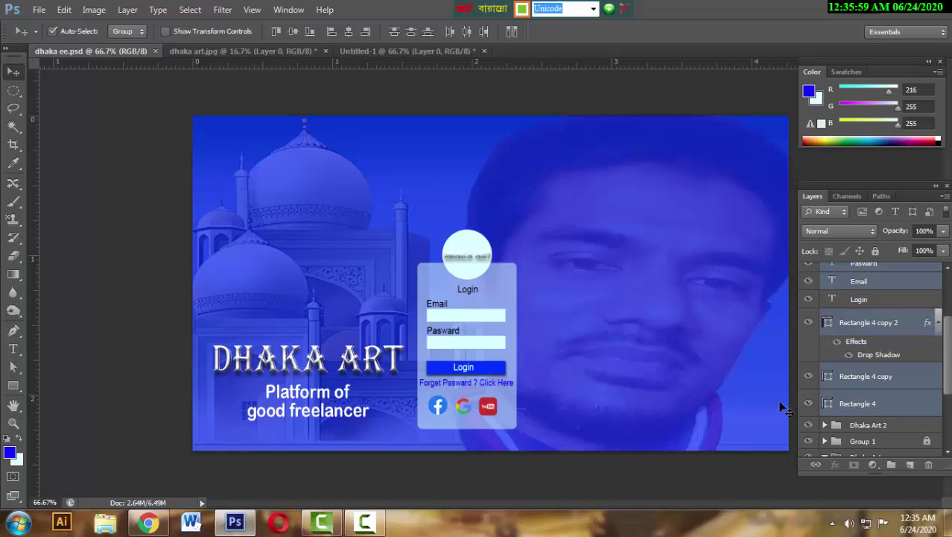
pyautogui.hotkey('ctrl', 'g')
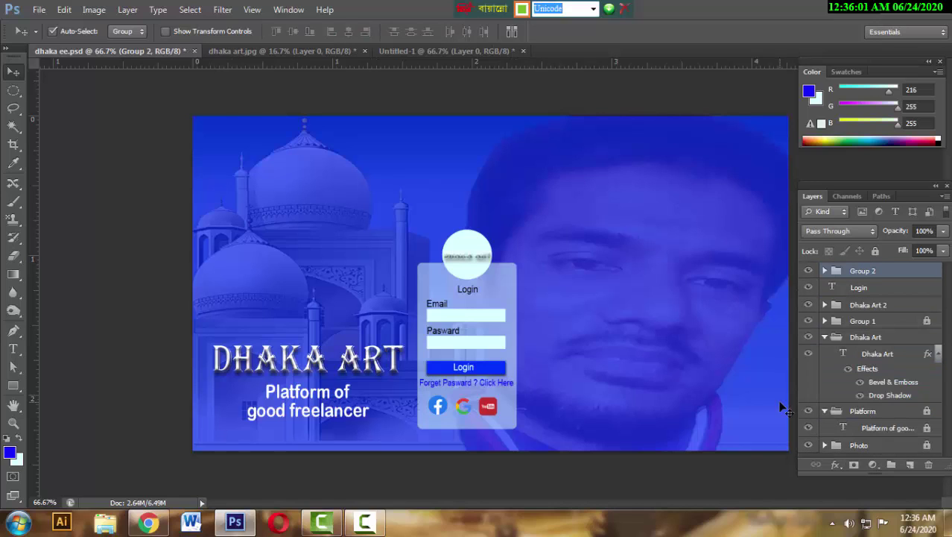
pyautogui.click(789, 486)
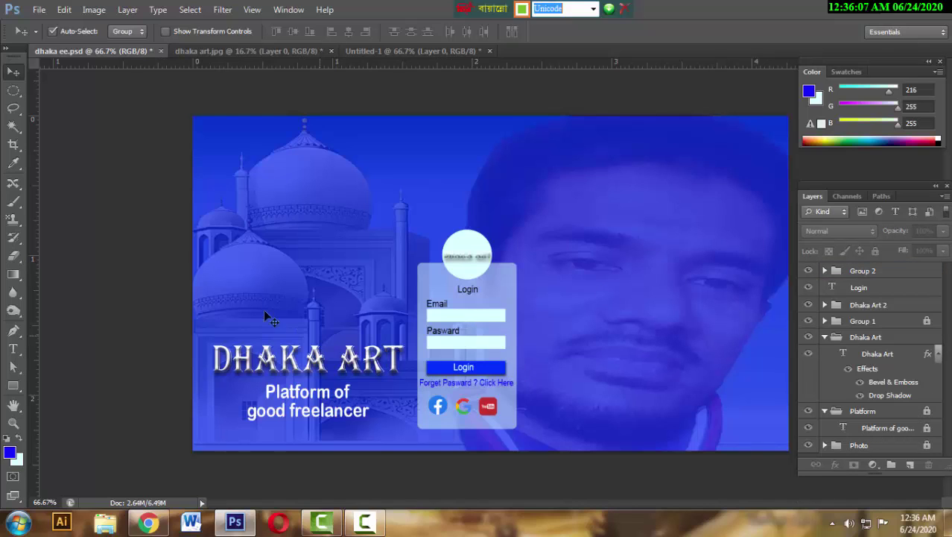
# Try shifting the grouped login form elements slightly up and to the right, and undo the move
pyautogui.moveTo(464, 352)
pyautogui.mouseDown()
pyautogui.moveTo(484, 315)
pyautogui.moveTo(489, 345)
pyautogui.moveTo(475, 347)
pyautogui.mouseUp()
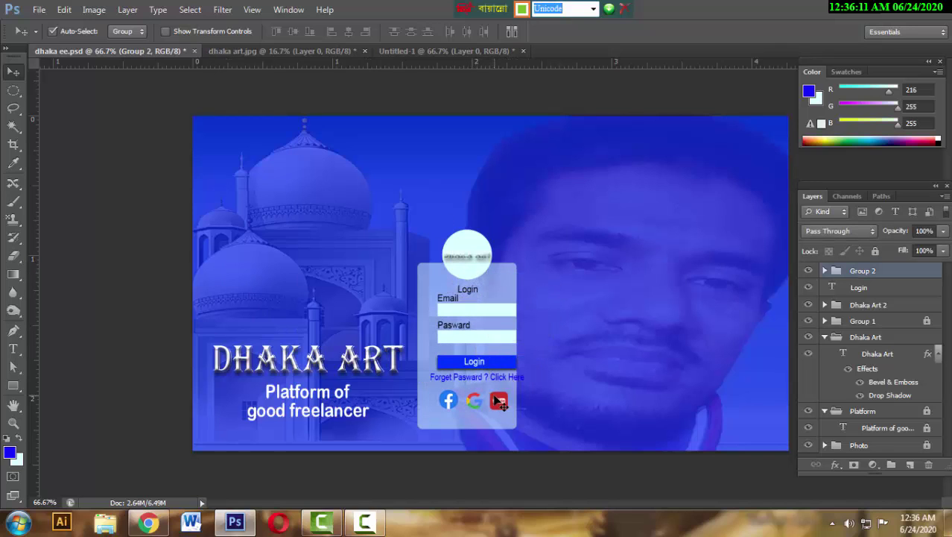
pyautogui.hotkey('ctrl', 'z')
pyautogui.click(527, 453)
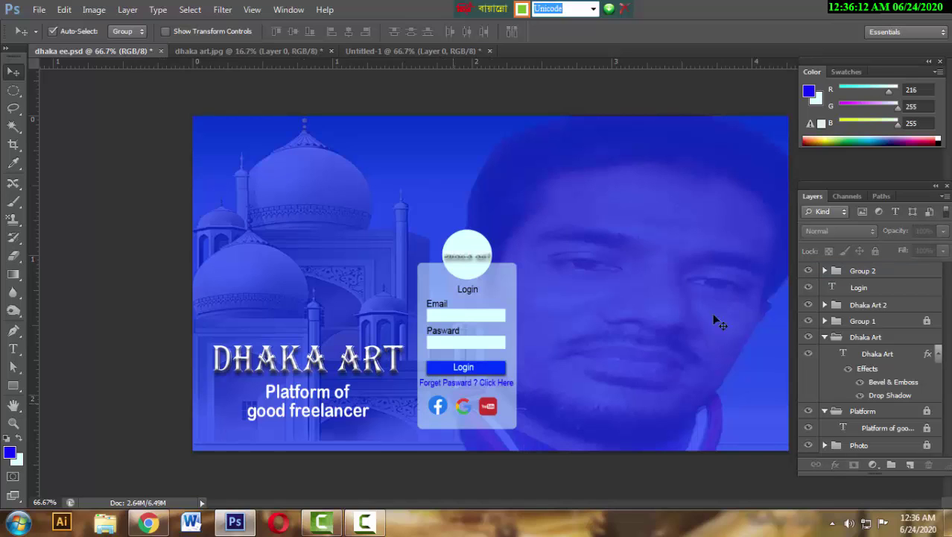
# Try moving the login form group to the right and the DHAKA ART title slightly upward, and undo both moves
pyautogui.click(861, 272)
pyautogui.moveTo(496, 373)
pyautogui.mouseDown()
pyautogui.moveTo(516, 395)
pyautogui.moveTo(518, 376)
pyautogui.moveTo(486, 375)
pyautogui.moveTo(498, 386)
pyautogui.moveTo(506, 376)
pyautogui.mouseUp()
pyautogui.click(533, 452)
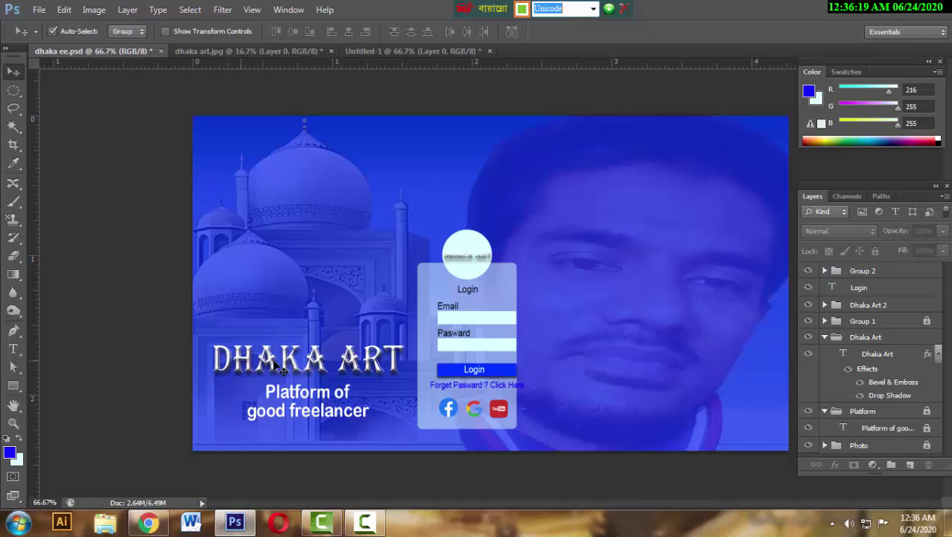
pyautogui.moveTo(274, 369); pyautogui.dragTo(275, 360)
pyautogui.moveTo(295, 391); pyautogui.dragTo(292, 394)
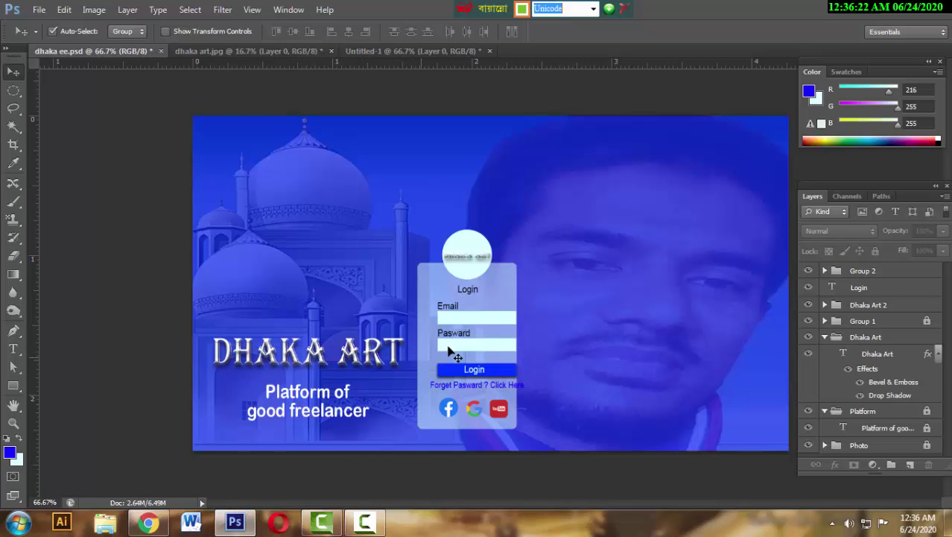
pyautogui.hotkey('ctrl', 'z')
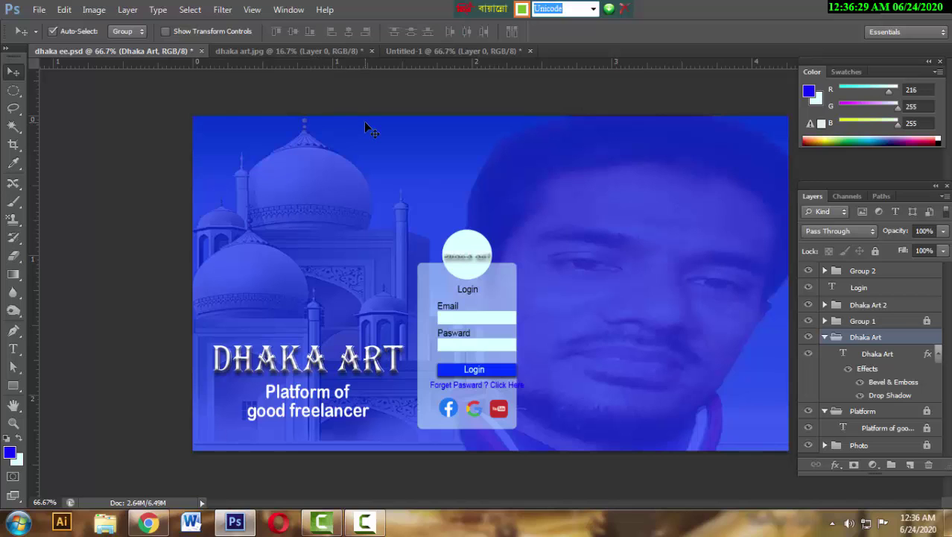
pyautogui.hotkey('ctrl', 'z')
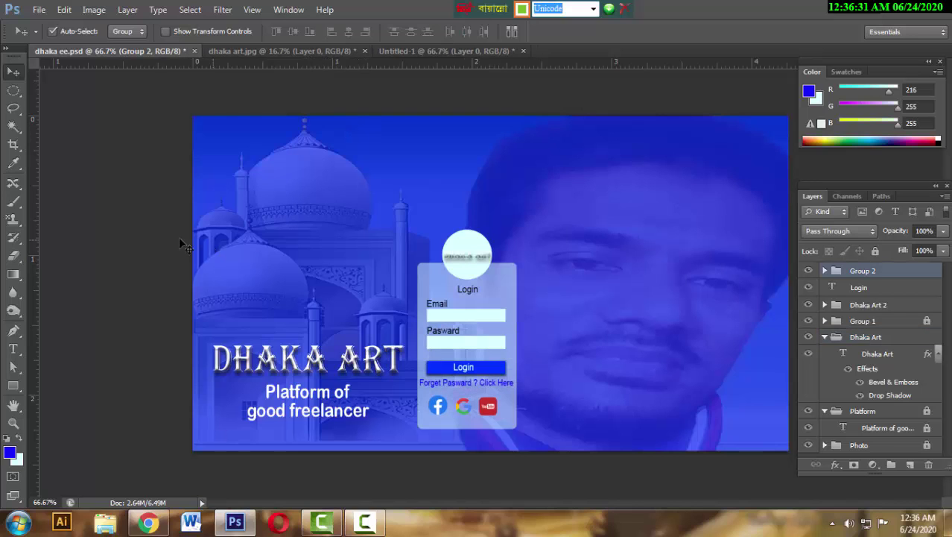
pyautogui.click(106, 228)
# Copy the Dhaka Art title group from dhaka ee.psd into Untitled-1, placing it over the lower part of the mosque
pyautogui.click(413, 52)
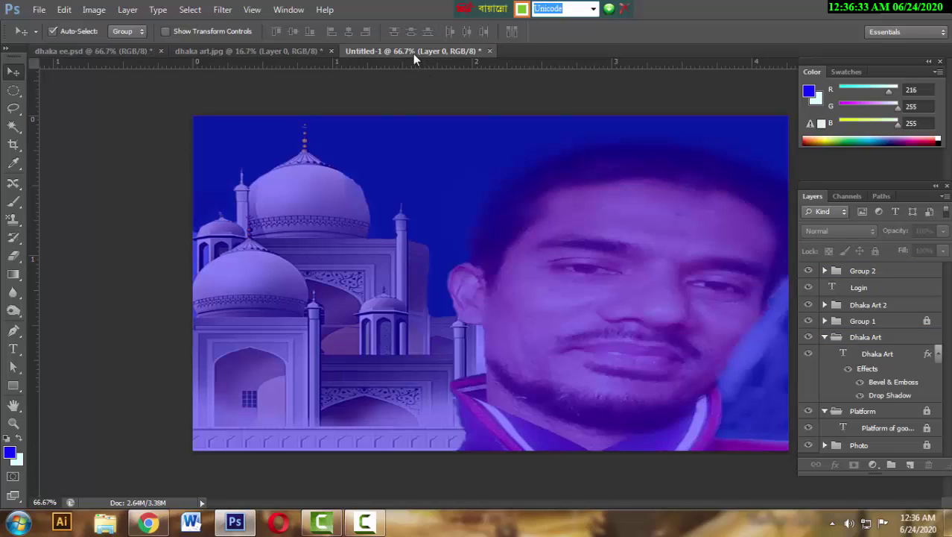
pyautogui.click(106, 52)
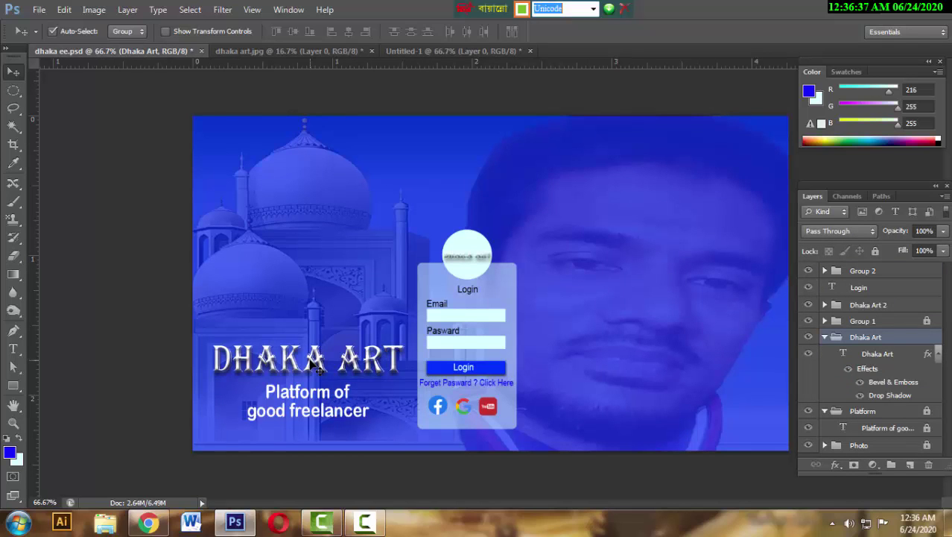
pyautogui.moveTo(317, 363); pyautogui.dragTo(407, 126)
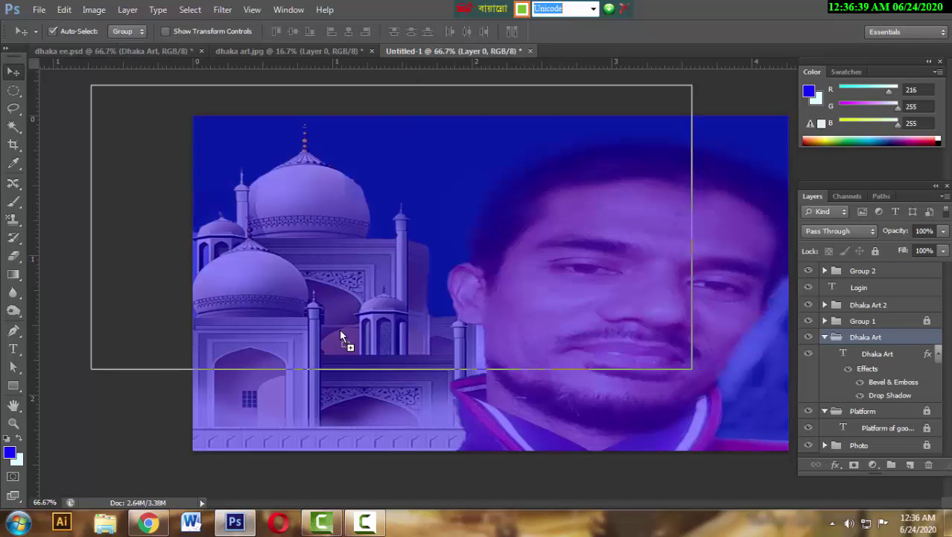
pyautogui.moveTo(340, 337); pyautogui.dragTo(326, 356)
pyautogui.click(133, 308)
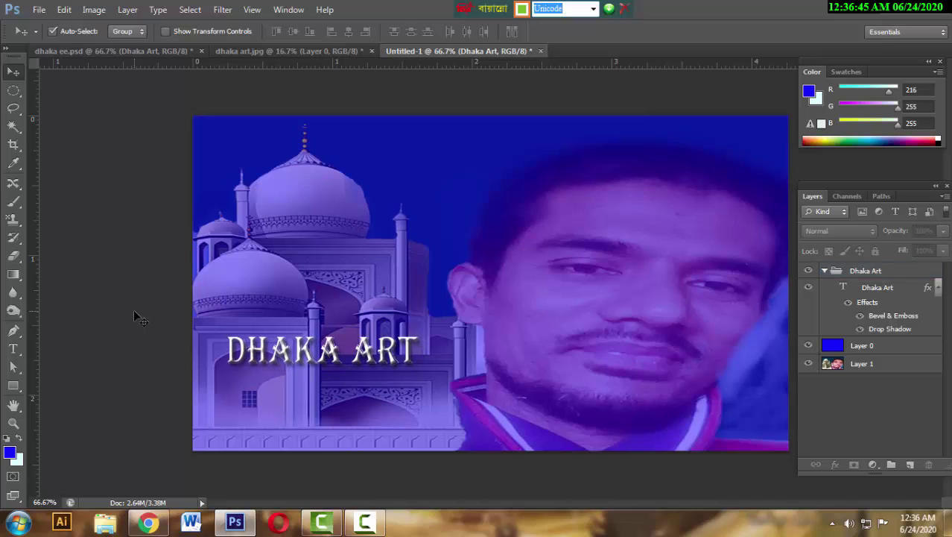
# Return to dhaka ee.psd and unlock Group 1
pyautogui.click(147, 49)
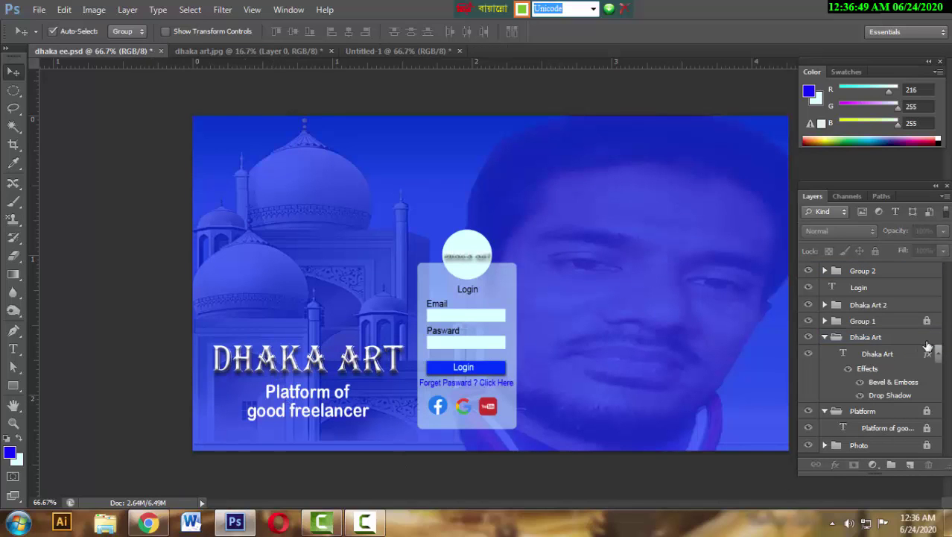
pyautogui.click(903, 324)
pyautogui.click(875, 251)
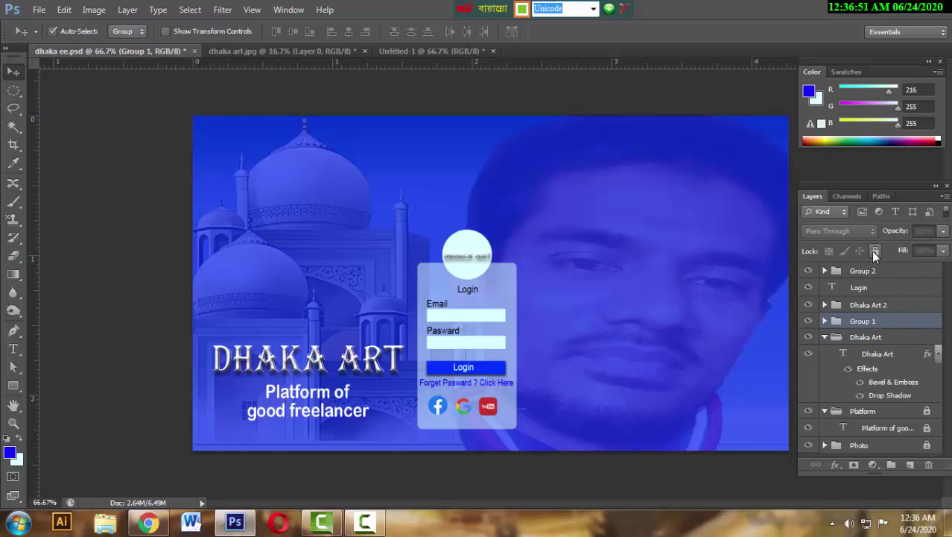
pyautogui.click(754, 467)
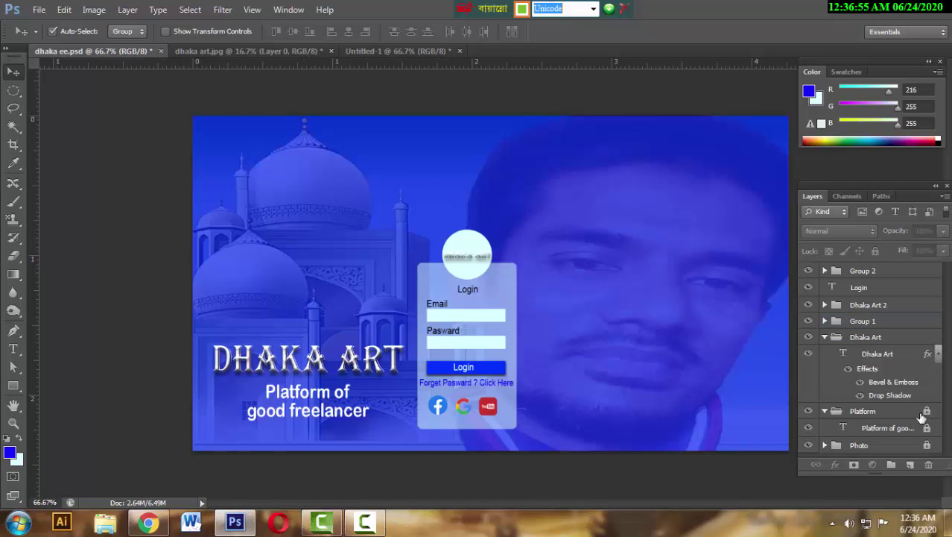
# Unlock the Platform group and its "Platform of good freelancer" text layer in dhaka ee.psd
pyautogui.click(880, 413)
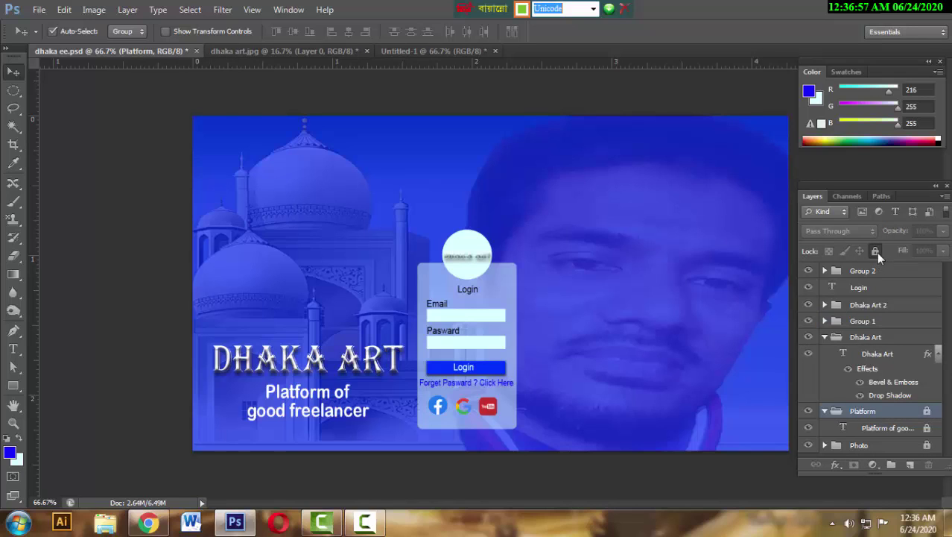
pyautogui.click(728, 468)
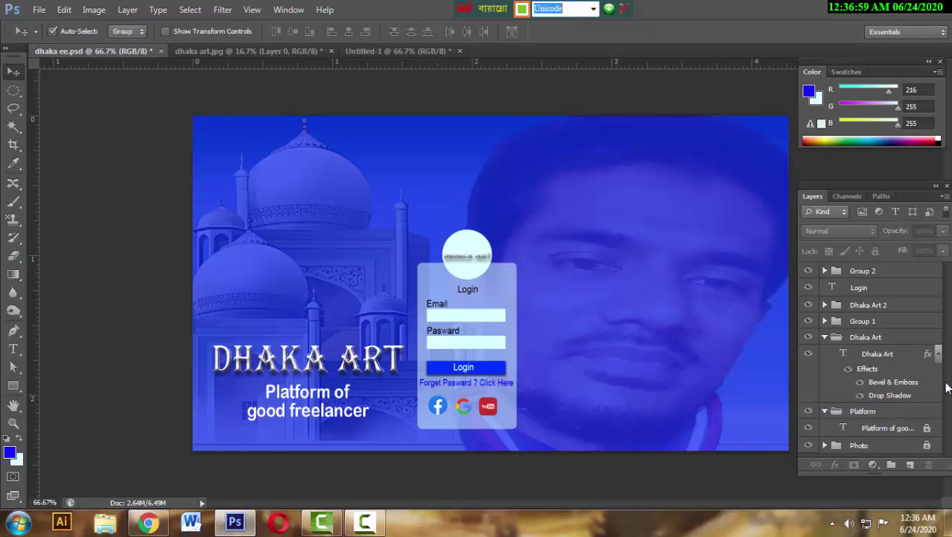
pyautogui.click(907, 430)
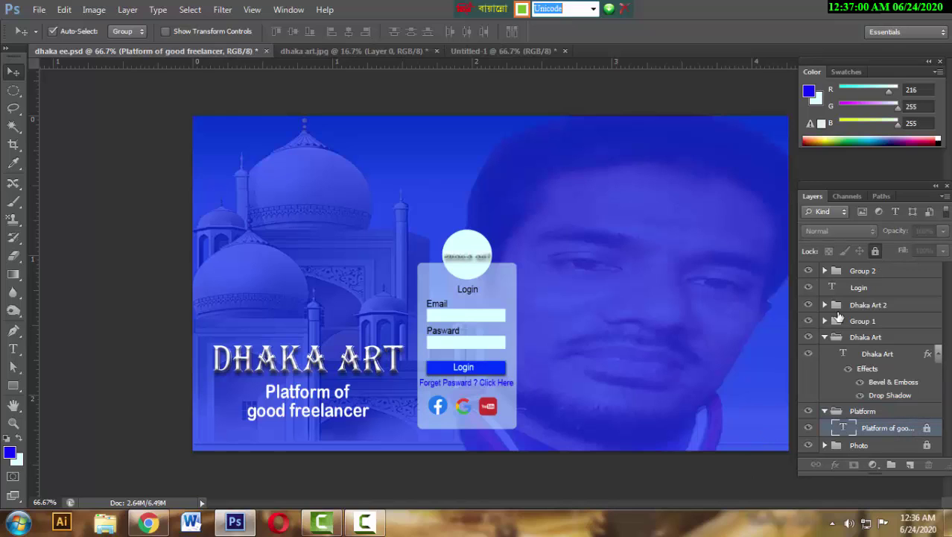
pyautogui.click(874, 251)
pyautogui.click(728, 472)
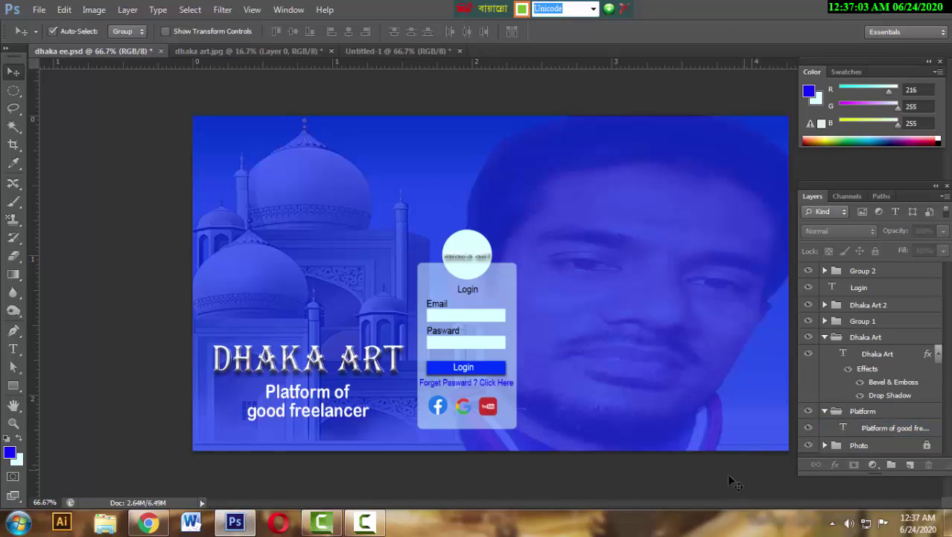
# Copy the Platform group into Untitled-1 beneath the DHAKA ART title, and shift both the title and tagline slightly left
pyautogui.moveTo(269, 411); pyautogui.dragTo(302, 401)
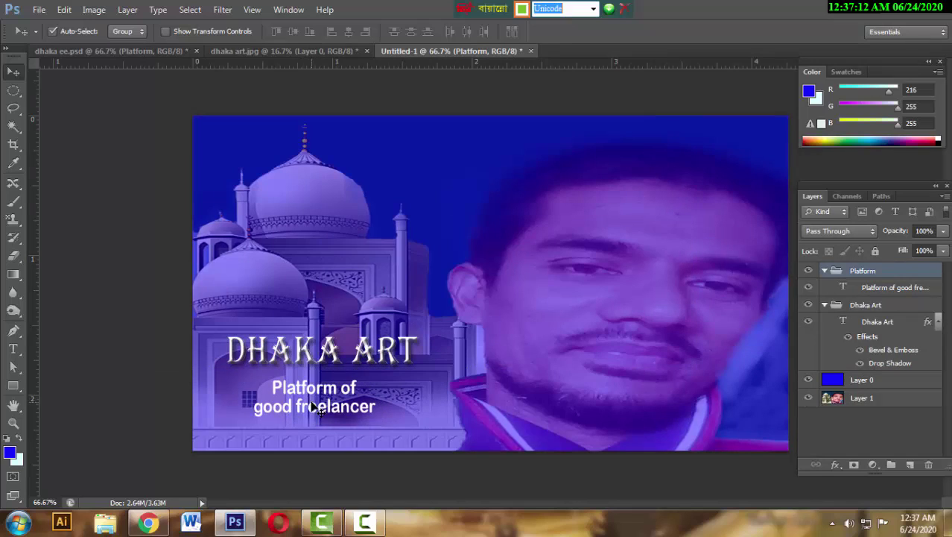
pyautogui.click(407, 458)
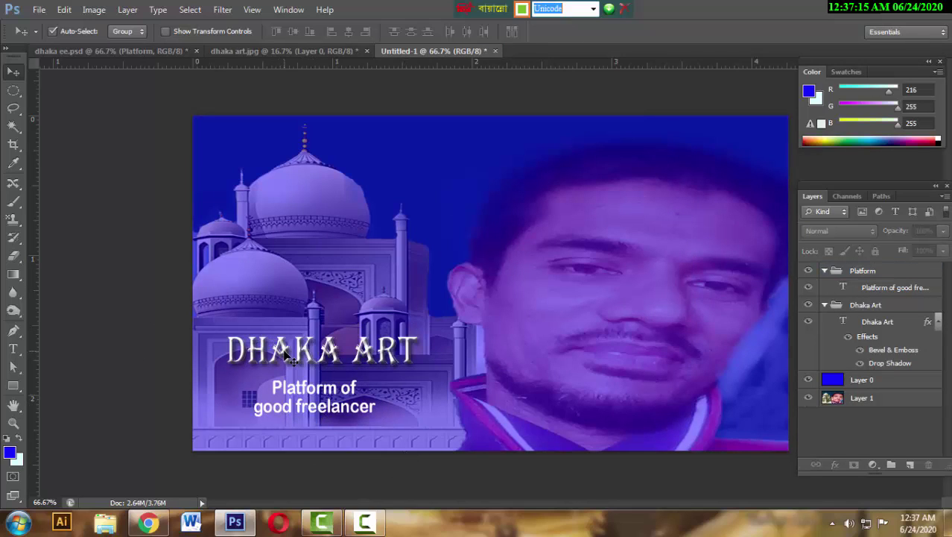
pyautogui.moveTo(290, 356); pyautogui.dragTo(281, 357)
pyautogui.moveTo(302, 387)
pyautogui.mouseDown()
pyautogui.moveTo(274, 380)
pyautogui.moveTo(290, 385)
pyautogui.mouseUp()
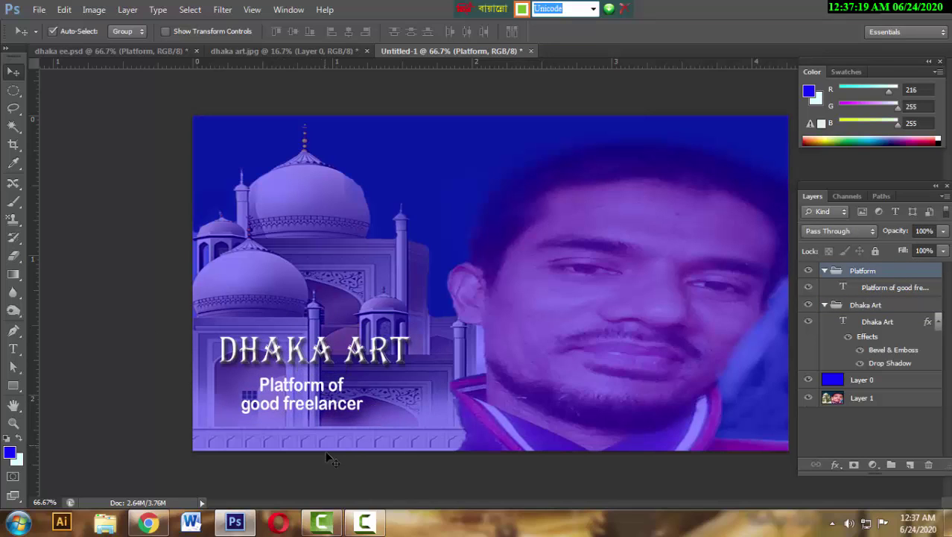
pyautogui.click(319, 464)
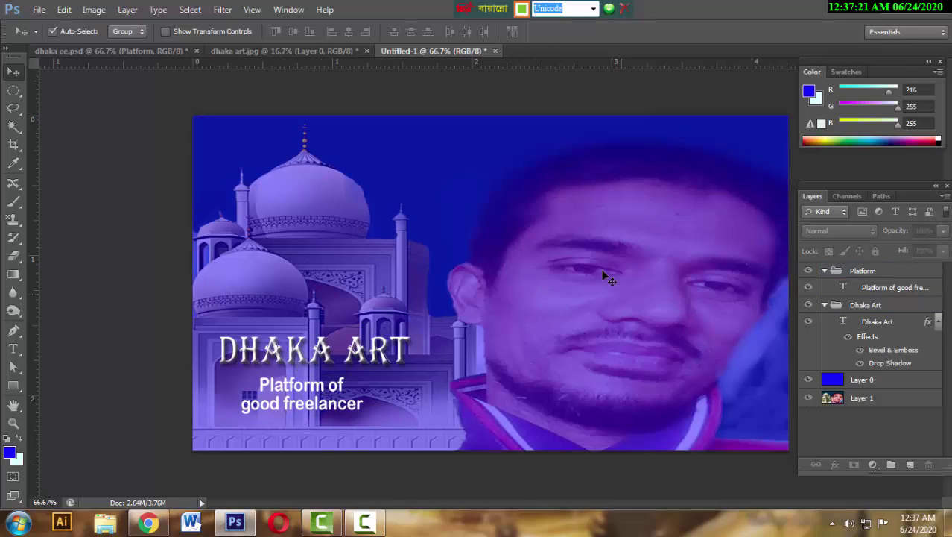
# Copy Group 1, the login panel with its circle, from dhaka ee.psd into Untitled-1 between the mosque and the face
pyautogui.click(149, 52)
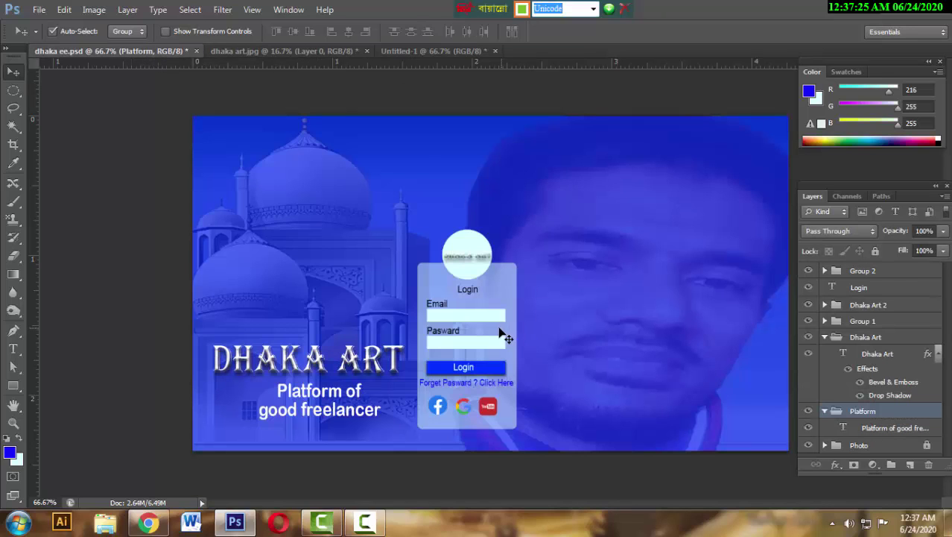
pyautogui.moveTo(504, 333); pyautogui.dragTo(526, 269)
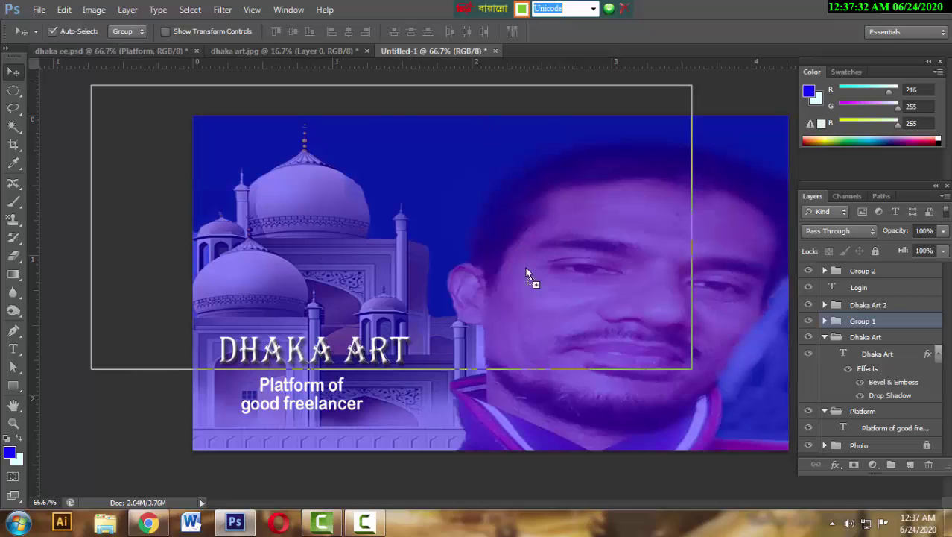
pyautogui.moveTo(492, 328)
pyautogui.mouseDown()
pyautogui.moveTo(490, 320)
pyautogui.moveTo(498, 349)
pyautogui.moveTo(499, 329)
pyautogui.mouseUp()
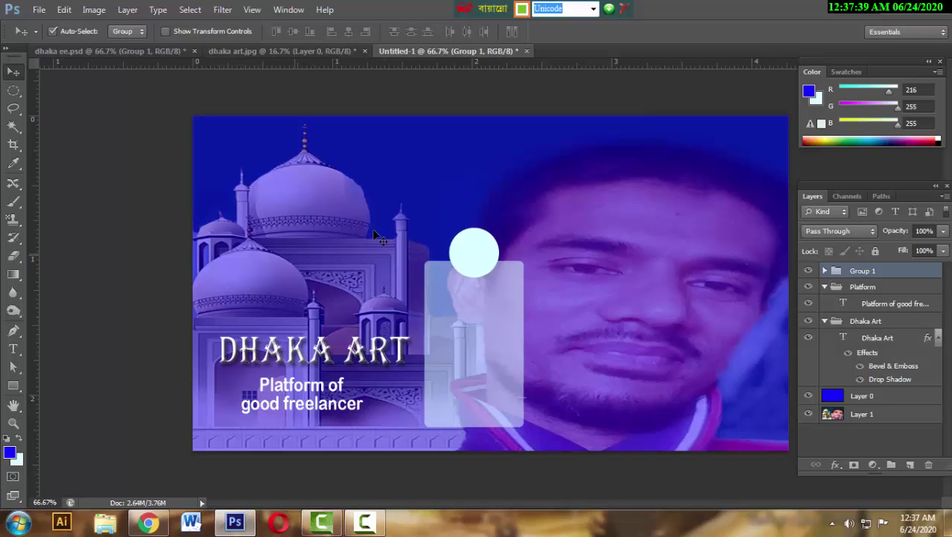
# Copy the small Dhaka Art 2 logo group from dhaka ee.psd into Untitled-1, placing it inside the panel's circle
pyautogui.click(126, 55)
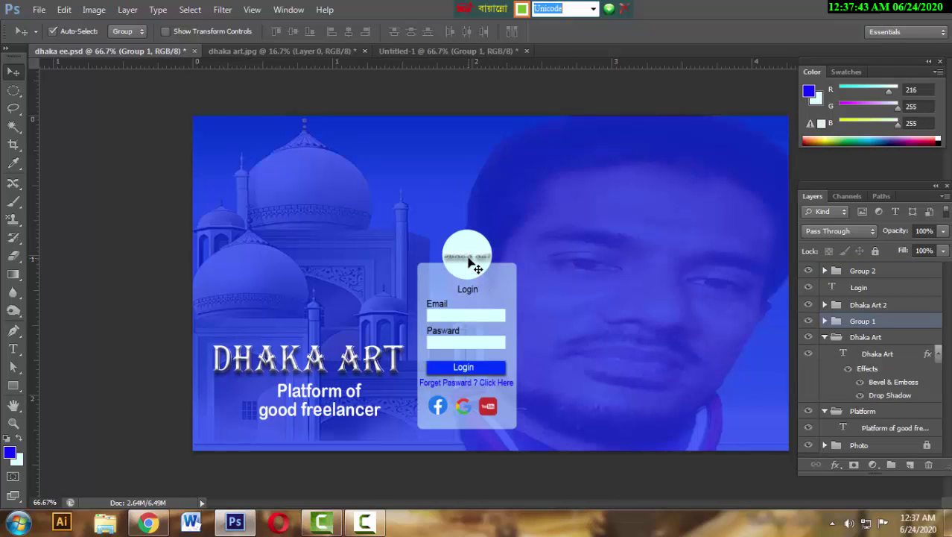
pyautogui.moveTo(470, 261)
pyautogui.mouseDown()
pyautogui.moveTo(488, 261)
pyautogui.moveTo(412, 212)
pyautogui.moveTo(436, 56)
pyautogui.moveTo(458, 249)
pyautogui.moveTo(476, 257)
pyautogui.mouseUp()
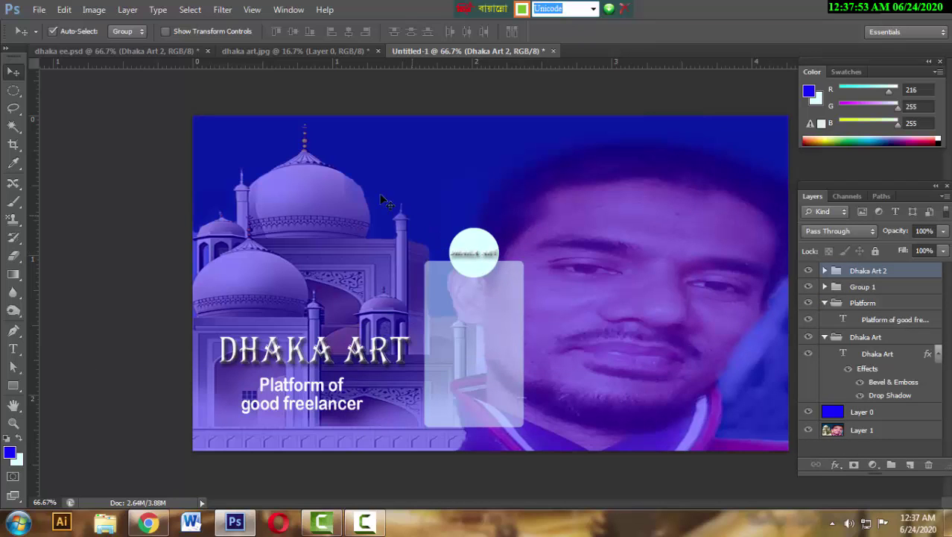
pyautogui.click(378, 136)
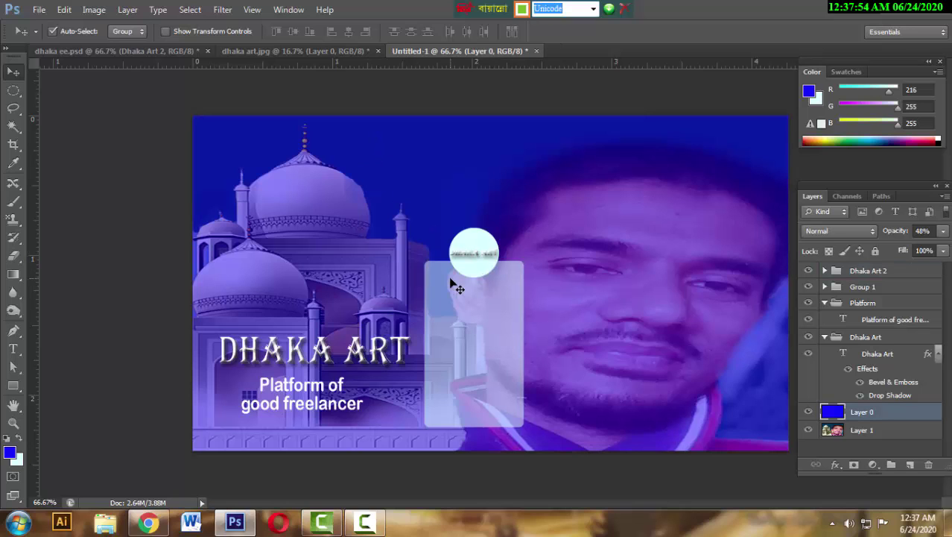
# Copy Group 2 with the login fields and social icons from dhaka ee.psd onto the login panel in Untitled-1, and nest it in Group 1
pyautogui.click(161, 53)
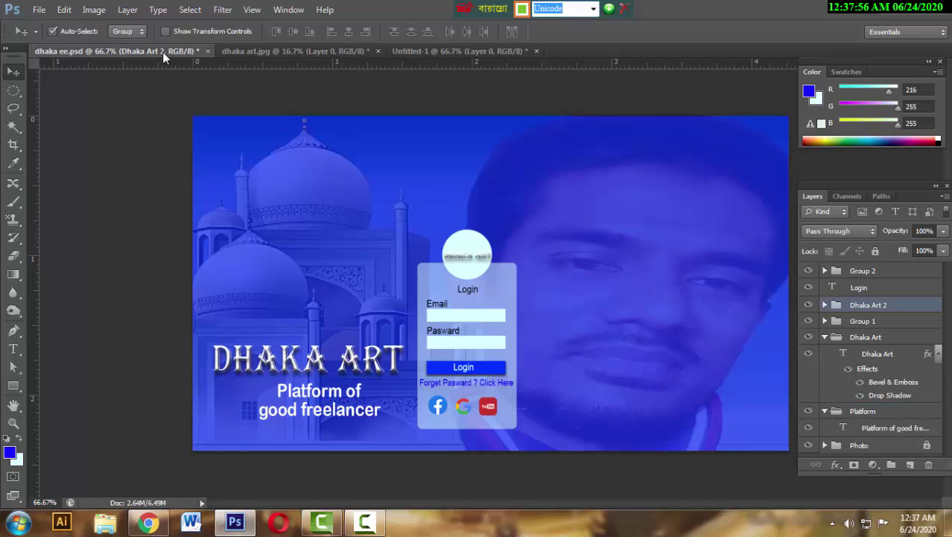
pyautogui.click(446, 338)
pyautogui.moveTo(443, 330); pyautogui.dragTo(505, 335)
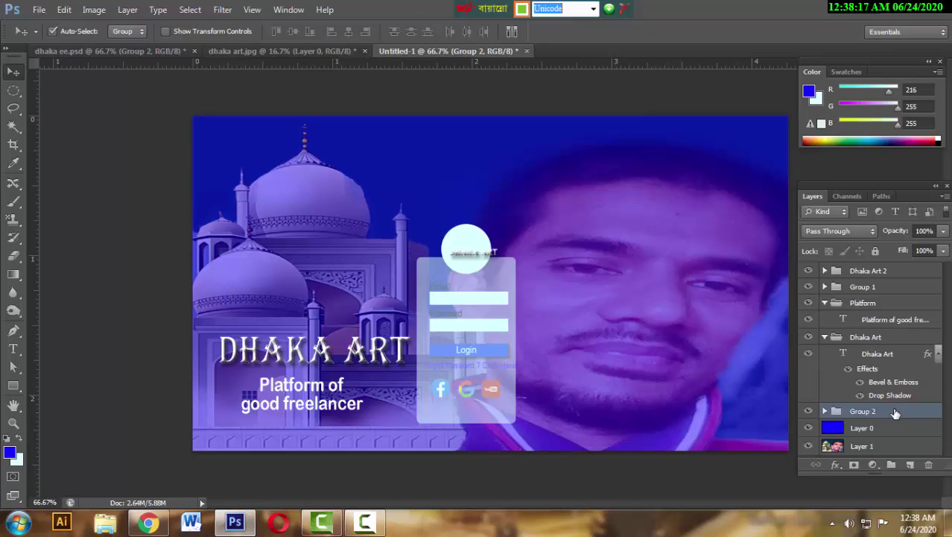
pyautogui.moveTo(895, 413); pyautogui.dragTo(861, 292)
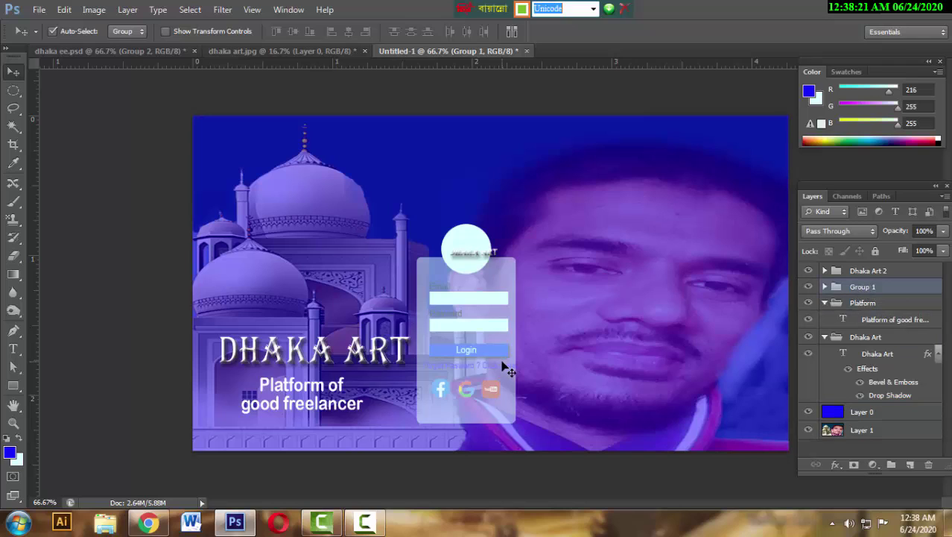
# Toggle the visibility of the Platform and Dhaka Art groups and the title layer to check what each contains
pyautogui.click(807, 304)
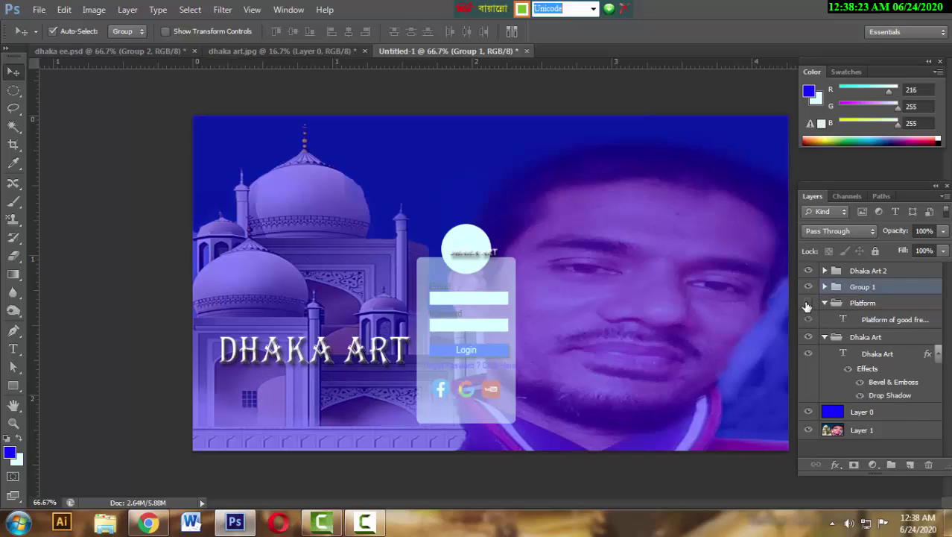
pyautogui.click(808, 304)
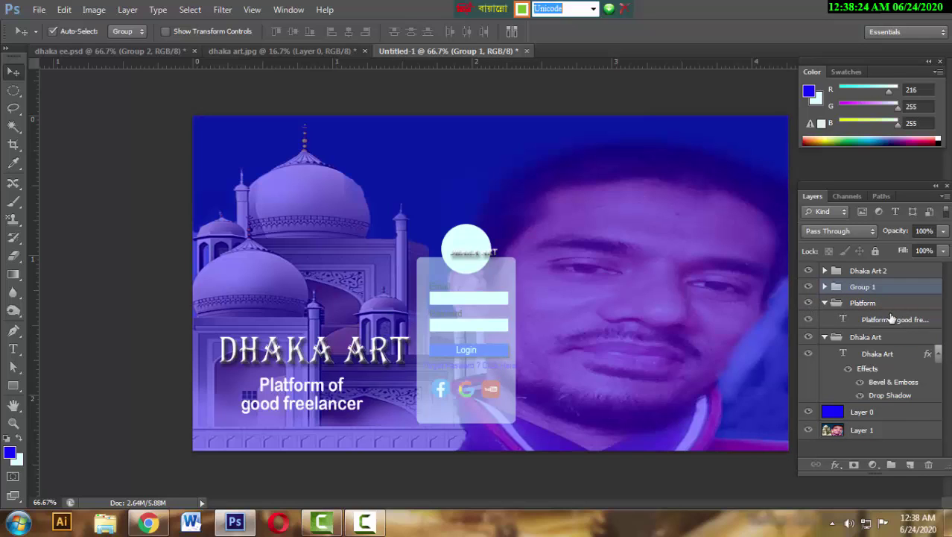
pyautogui.click(809, 338)
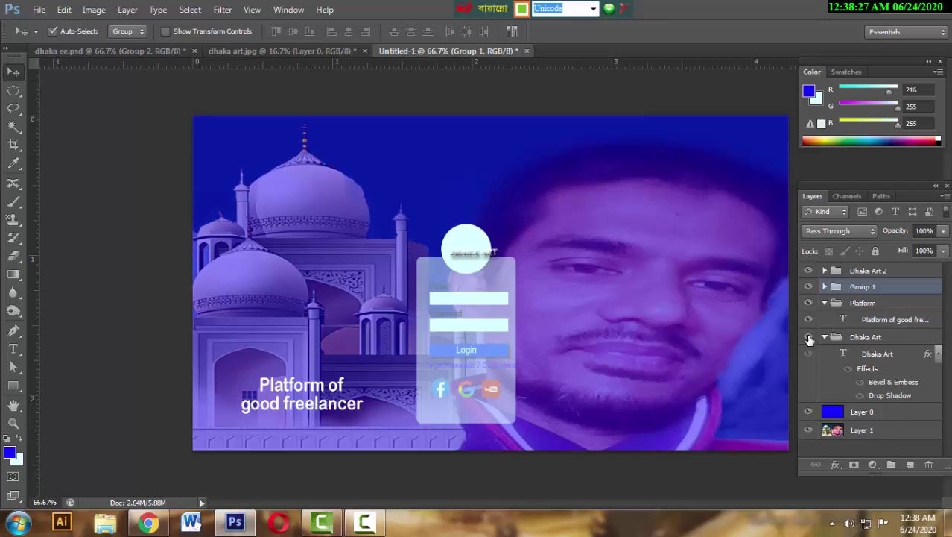
pyautogui.click(808, 337)
pyautogui.click(810, 355)
pyautogui.click(810, 354)
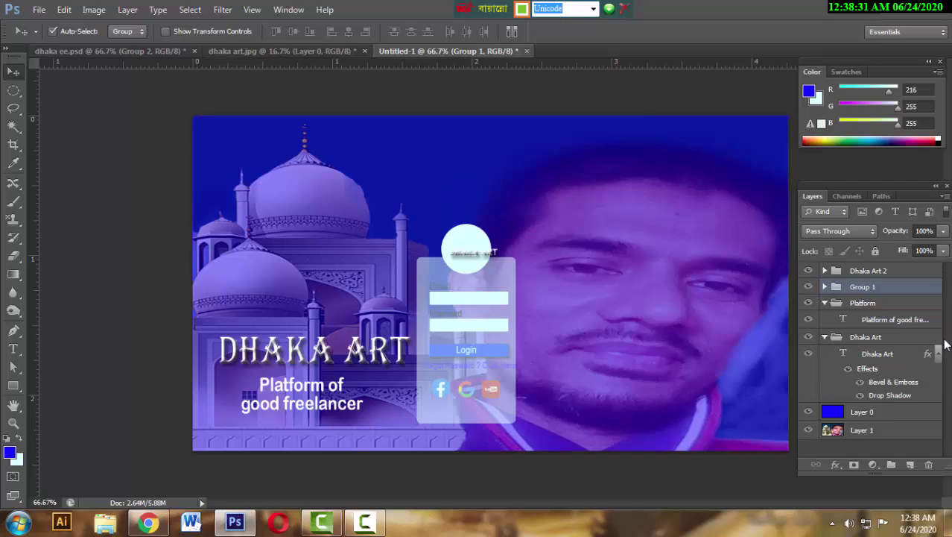
# Lock the photo layer, Layer 1, and the blue overlay layer, Layer 0
pyautogui.click(884, 433)
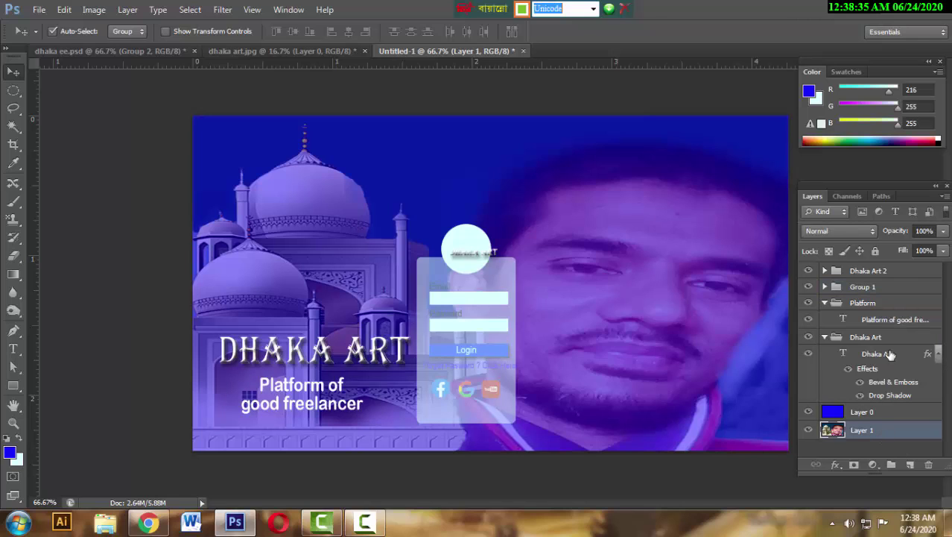
pyautogui.click(909, 417)
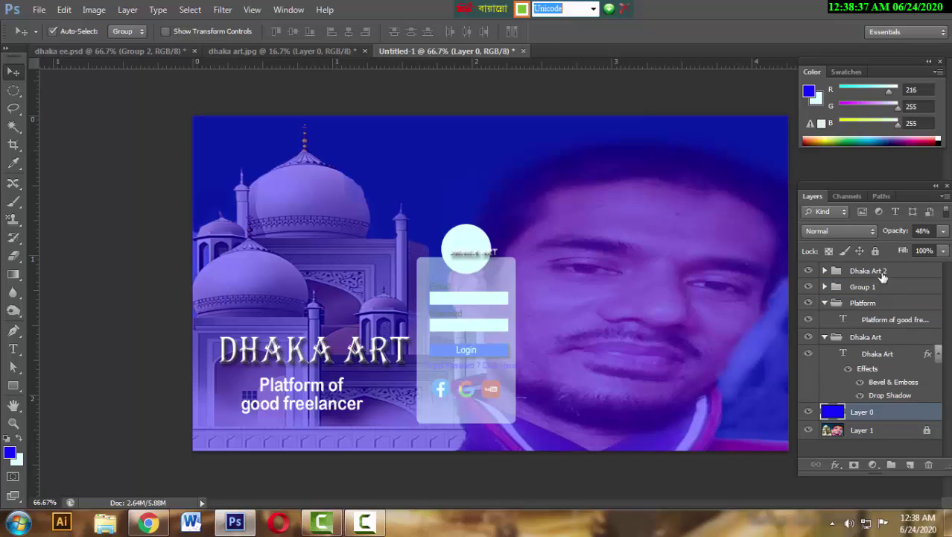
pyautogui.click(876, 251)
# Check the Dhaka Art title group by toggling its visibility, and lock it
pyautogui.click(890, 343)
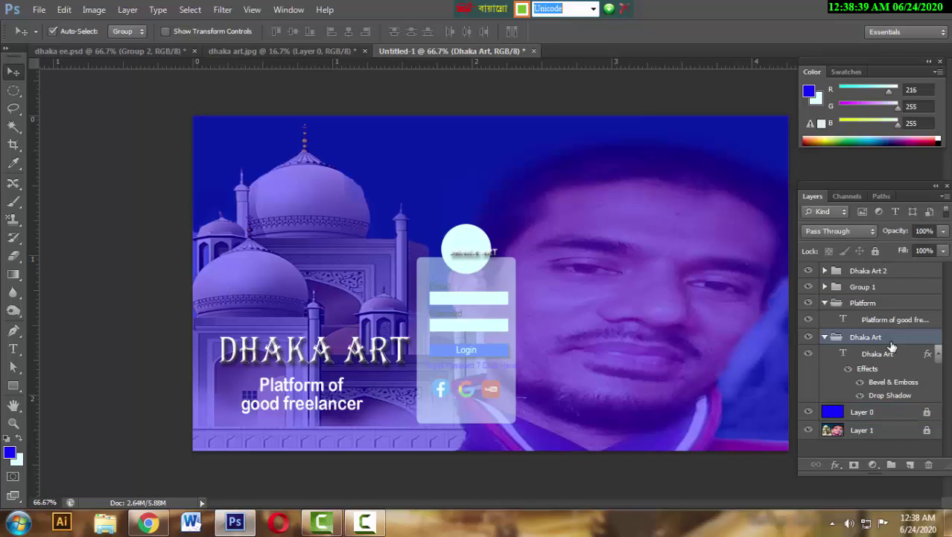
pyautogui.click(810, 339)
pyautogui.click(810, 340)
pyautogui.click(875, 251)
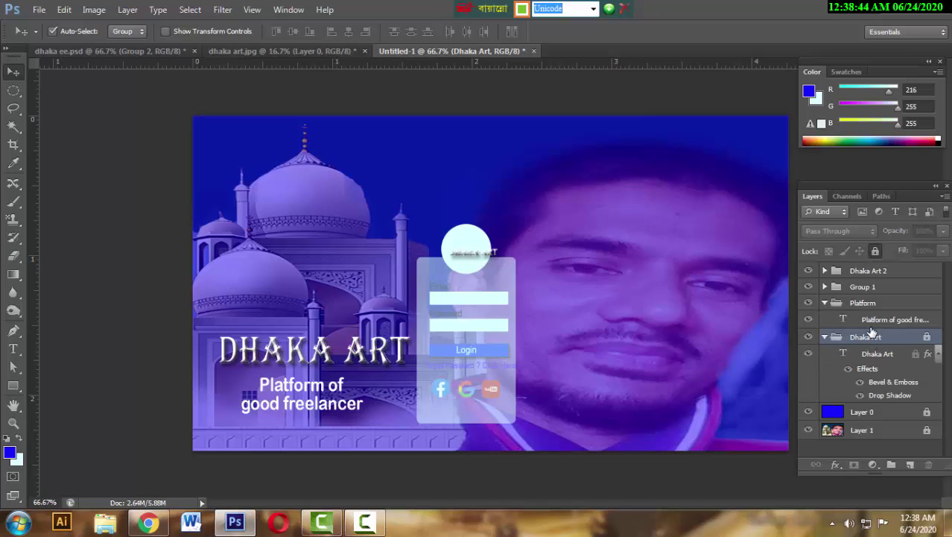
# Check the Platform tagline group by toggling its visibility, and lock it
pyautogui.click(810, 319)
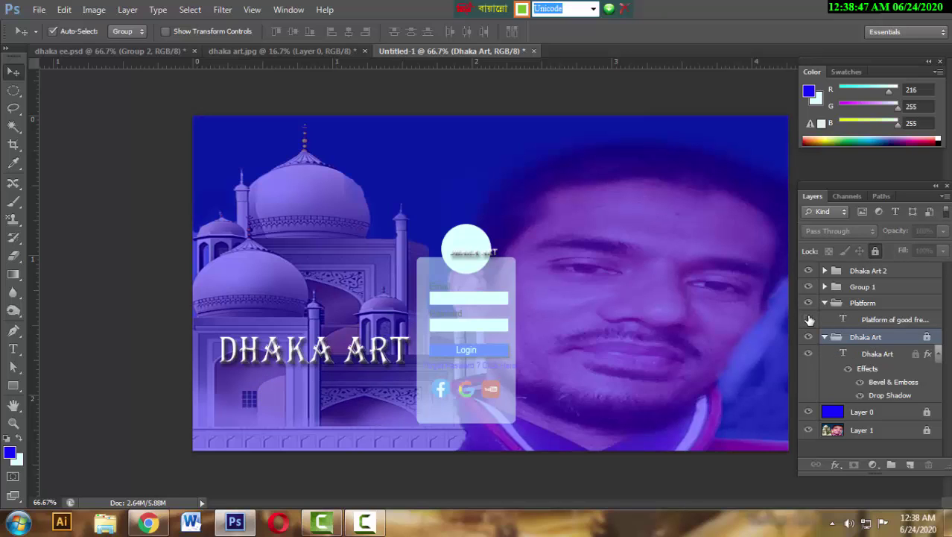
pyautogui.click(810, 319)
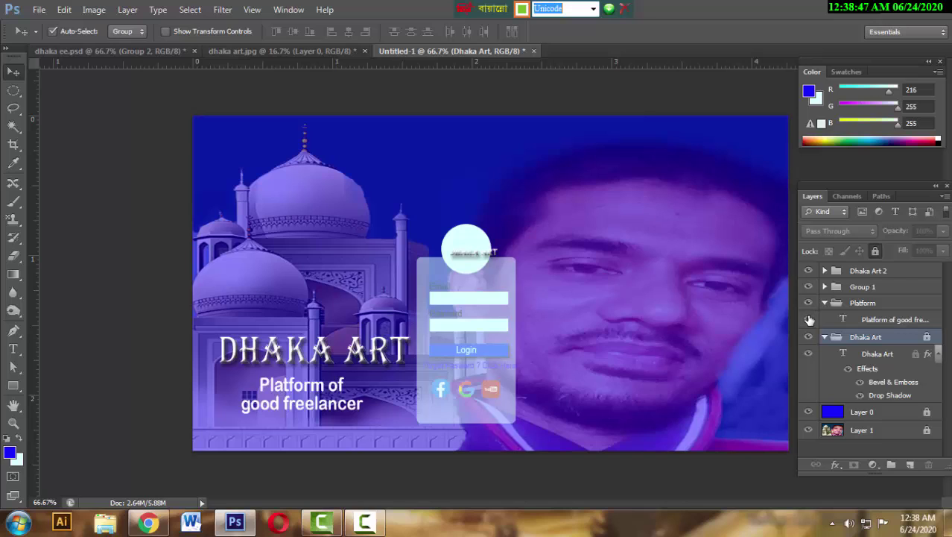
pyautogui.click(882, 306)
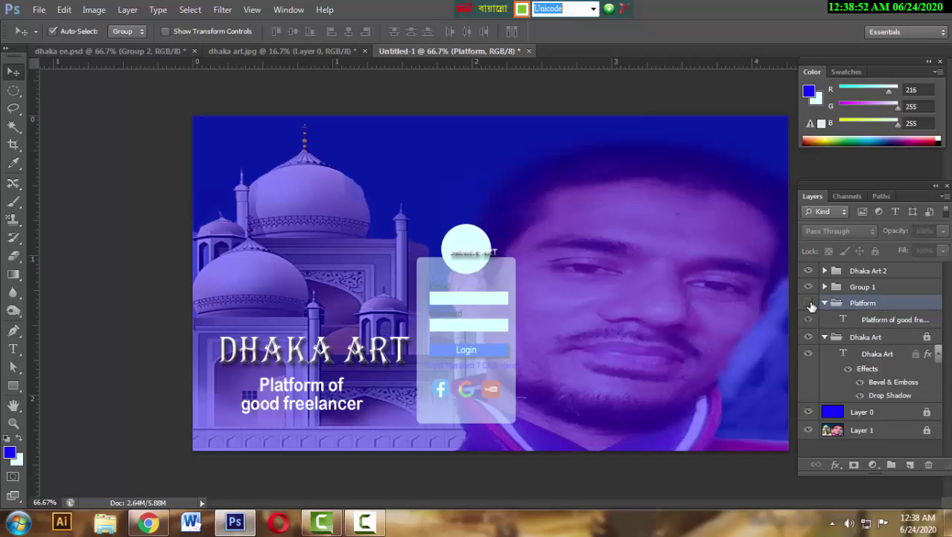
pyautogui.click(809, 304)
pyautogui.click(809, 304)
pyautogui.click(876, 251)
# Toggle the visibility of Group 1 and expand it to examine its layers and nested group
pyautogui.click(809, 287)
pyautogui.click(809, 287)
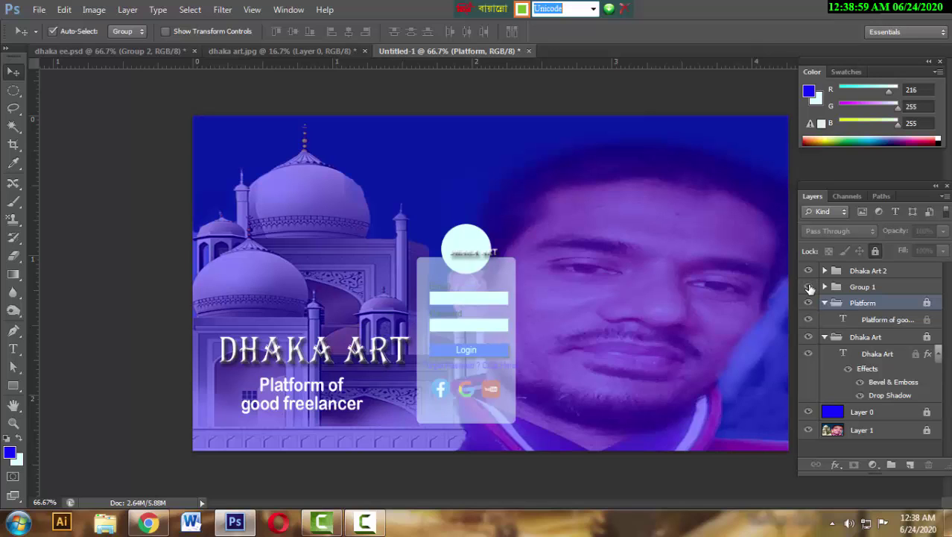
pyautogui.click(809, 287)
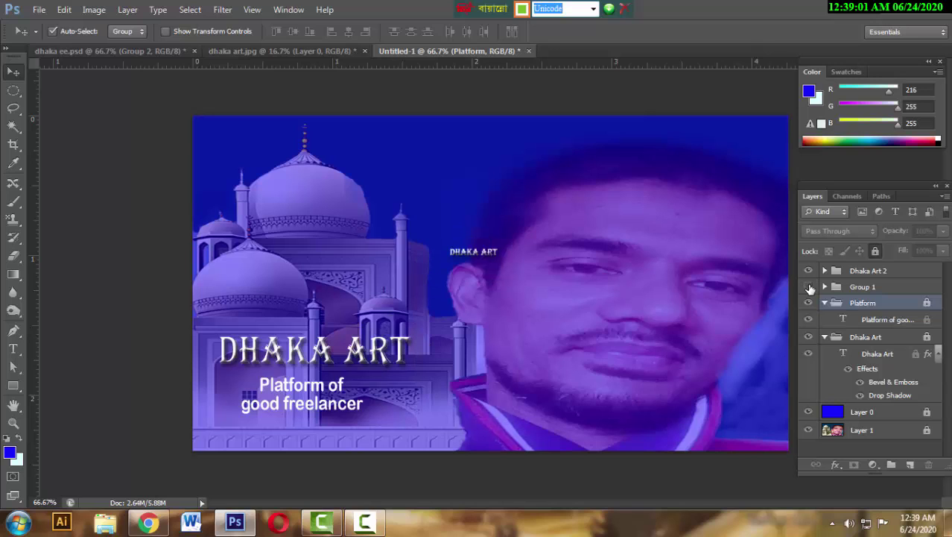
pyautogui.click(810, 287)
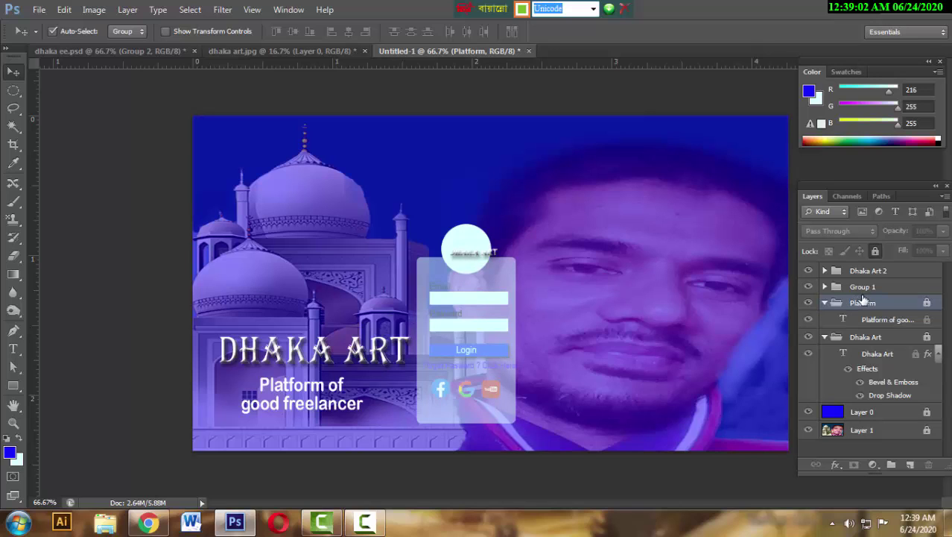
pyautogui.click(825, 287)
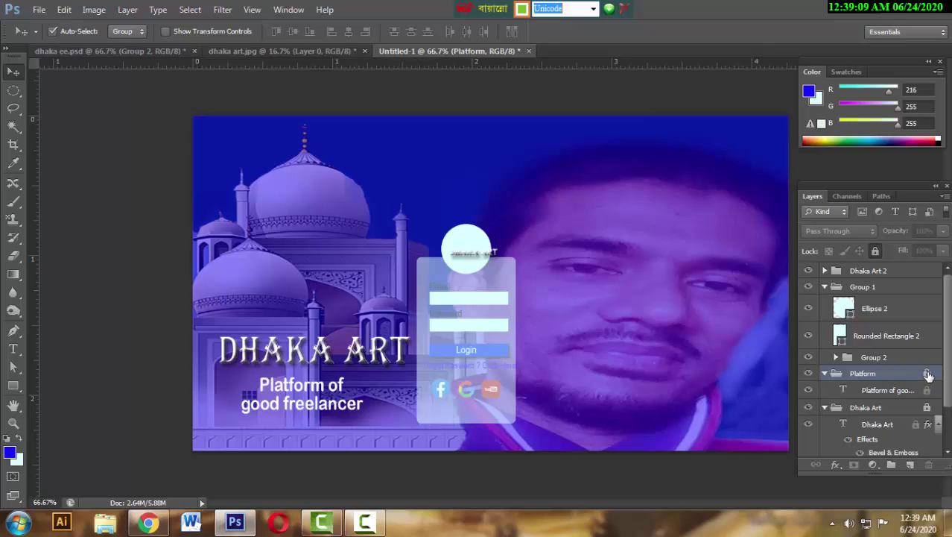
# Unlock the Platform group and look over the layer stack
pyautogui.click(876, 251)
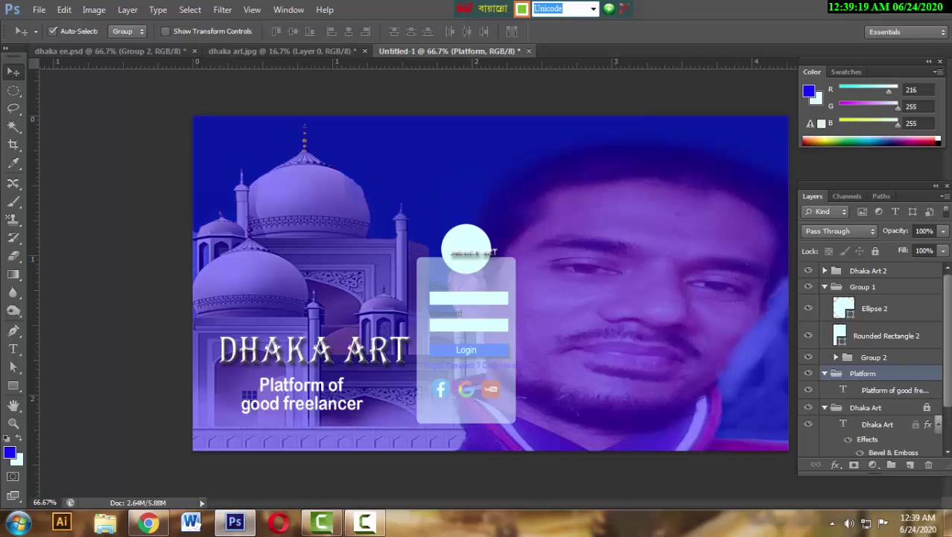
pyautogui.scroll(-1, 941, 386)
pyautogui.scroll(-2, 940, 386)
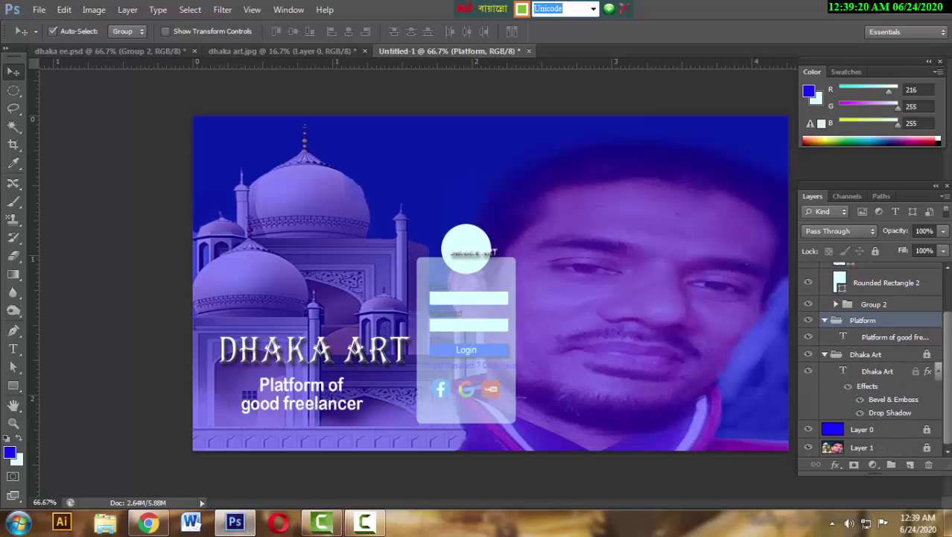
pyautogui.scroll(3, 940, 386)
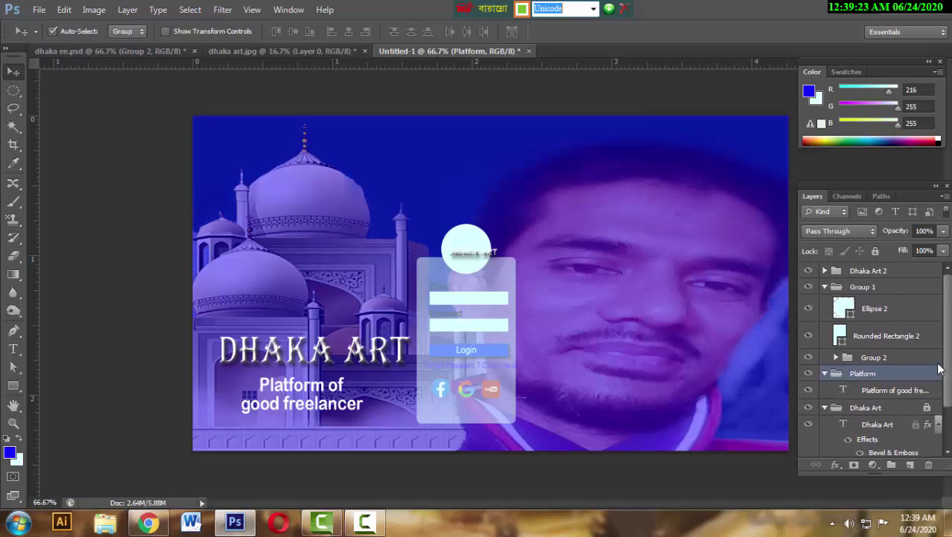
# Expand the Dhaka Art 2 group and look over its text layer, effects and the layers beneath it
pyautogui.click(824, 272)
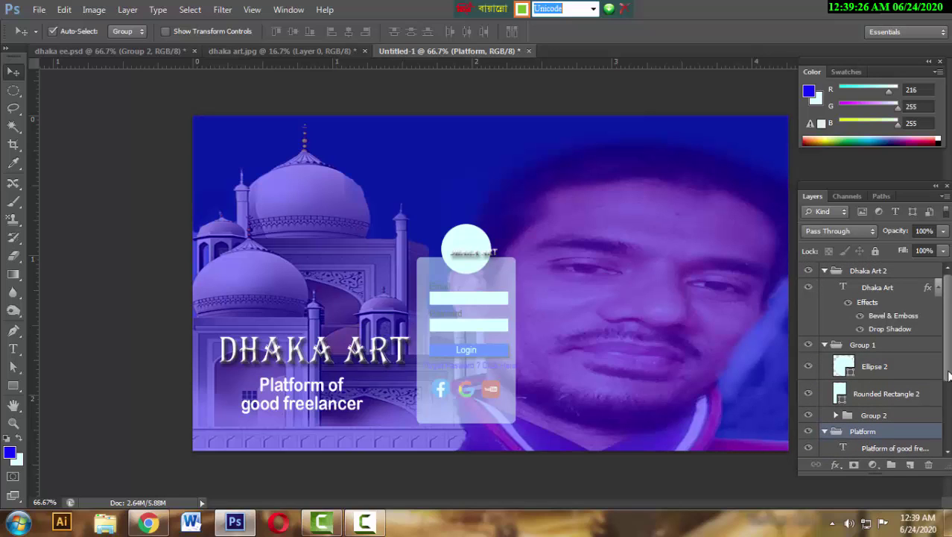
pyautogui.scroll(-5, 949, 359)
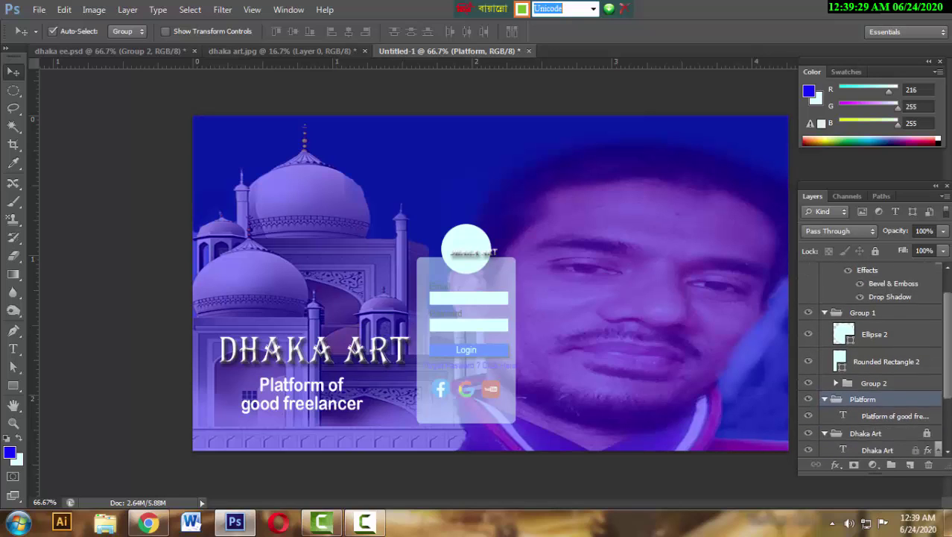
pyautogui.scroll(-1, 950, 359)
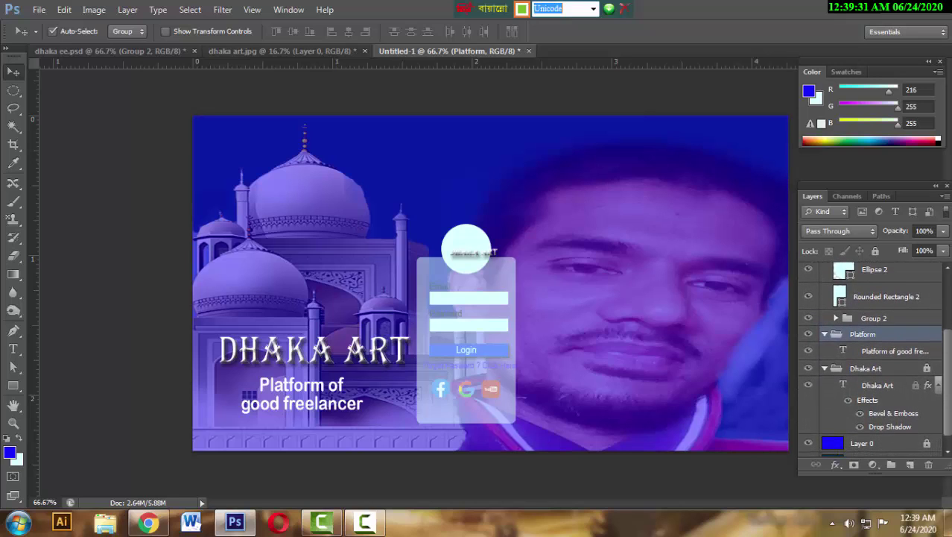
pyautogui.scroll(5, 949, 336)
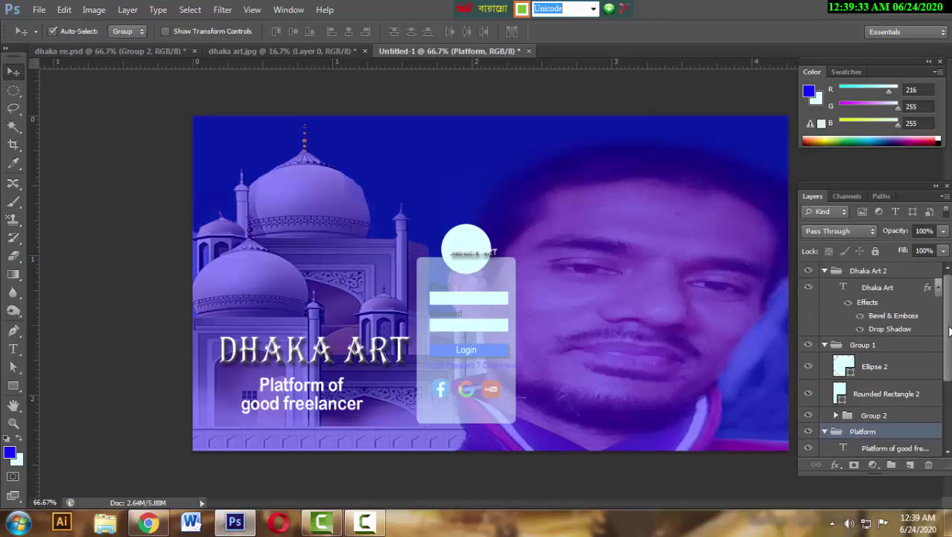
pyautogui.click(824, 270)
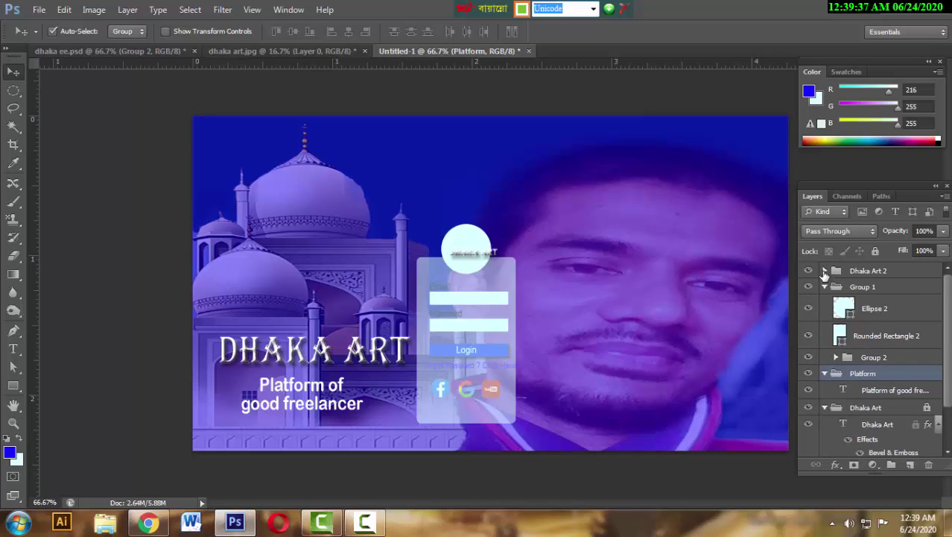
pyautogui.click(824, 271)
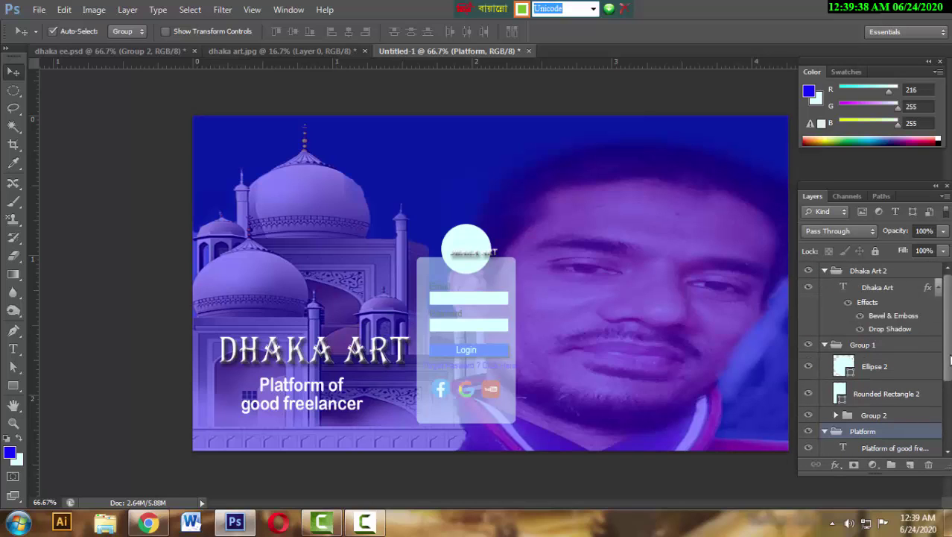
# Expand Group 2 and move it out of Group 1 into the Dhaka Art 2 group, below the Dhaka Art text layer
pyautogui.moveTo(949, 361)
pyautogui.mouseDown()
pyautogui.moveTo(949, 423)
pyautogui.moveTo(936, 348)
pyautogui.mouseUp()
pyautogui.click(836, 415)
pyautogui.moveTo(947, 331); pyautogui.dragTo(947, 363)
pyautogui.scroll(-2, 871, 358)
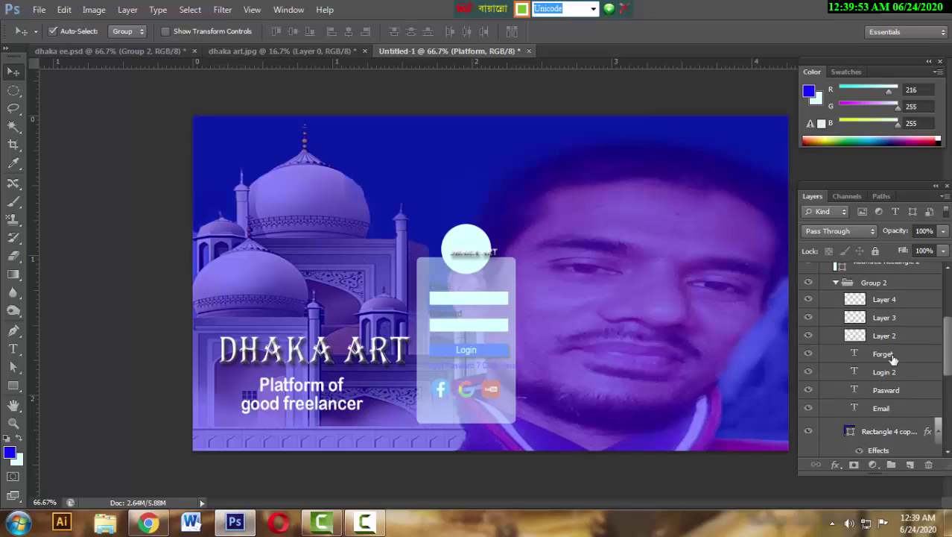
pyautogui.moveTo(942, 376); pyautogui.dragTo(940, 341)
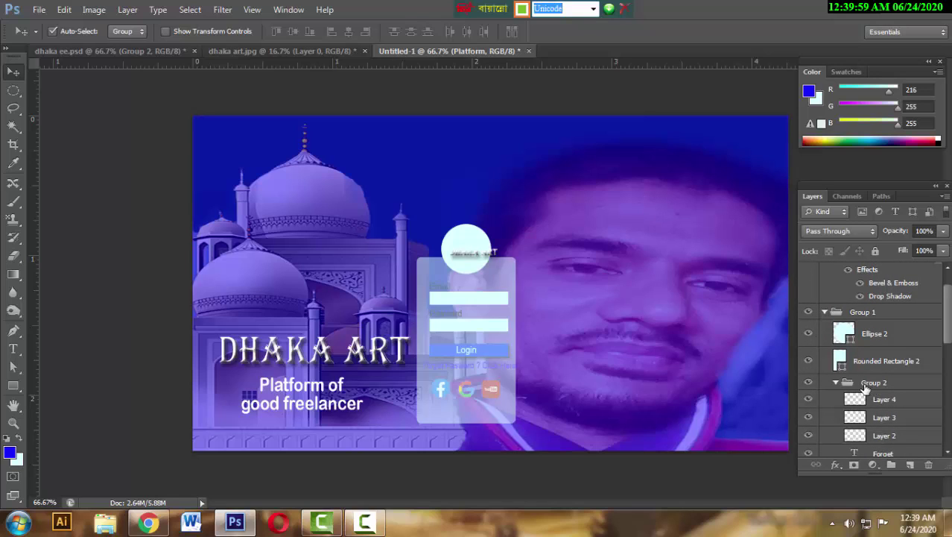
pyautogui.moveTo(859, 387); pyautogui.dragTo(854, 309)
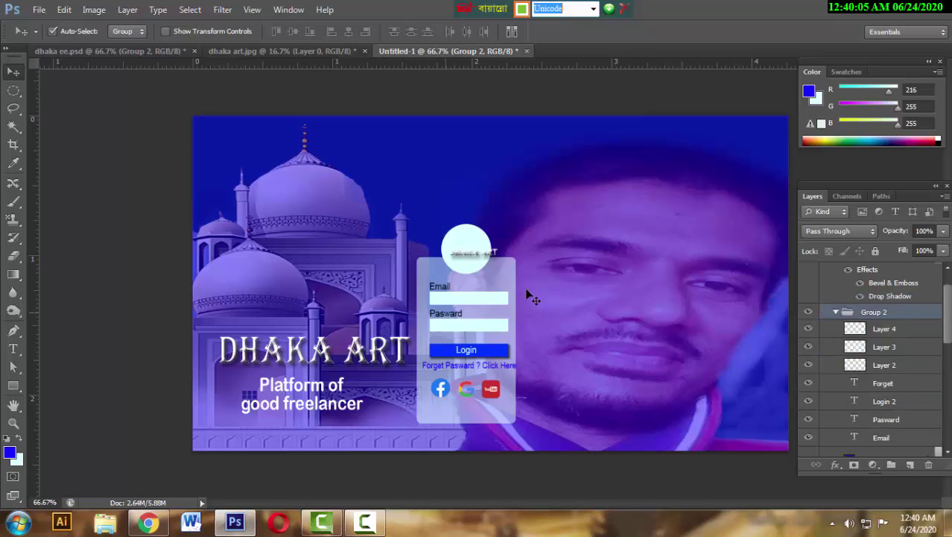
# Nudge the Dhaka Art 2 group, including the login fields and social icons, slightly to the left and deselect it
pyautogui.click(488, 259)
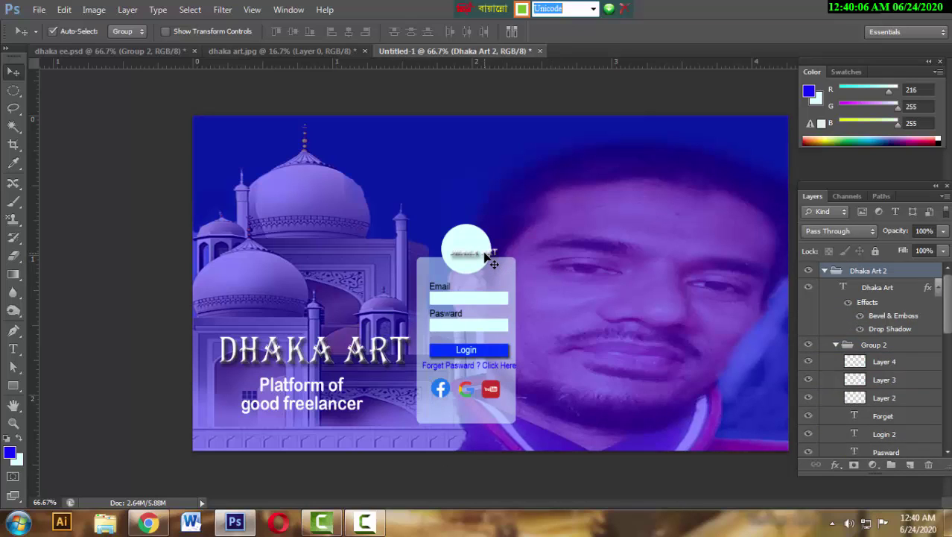
pyautogui.press('Left')
pyautogui.press('Left')
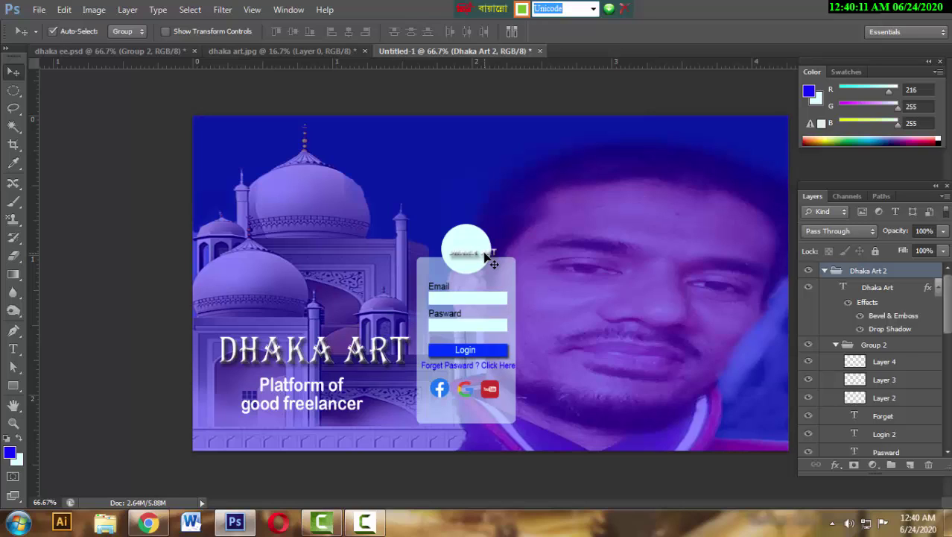
pyautogui.click(74, 253)
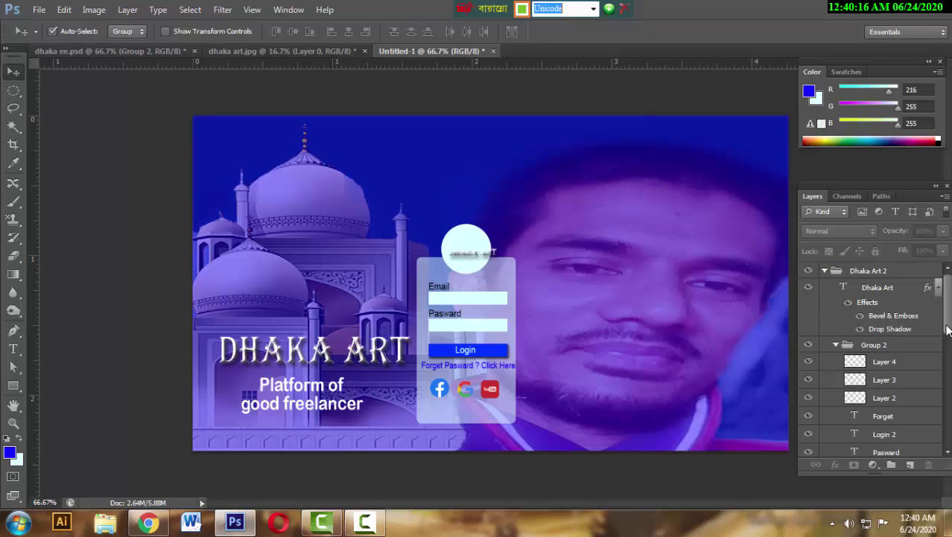
# Nudge Group 1 with the circle and rounded card right and slightly down to centre it behind the login fields, and deselect it
pyautogui.moveTo(947, 330); pyautogui.dragTo(932, 404)
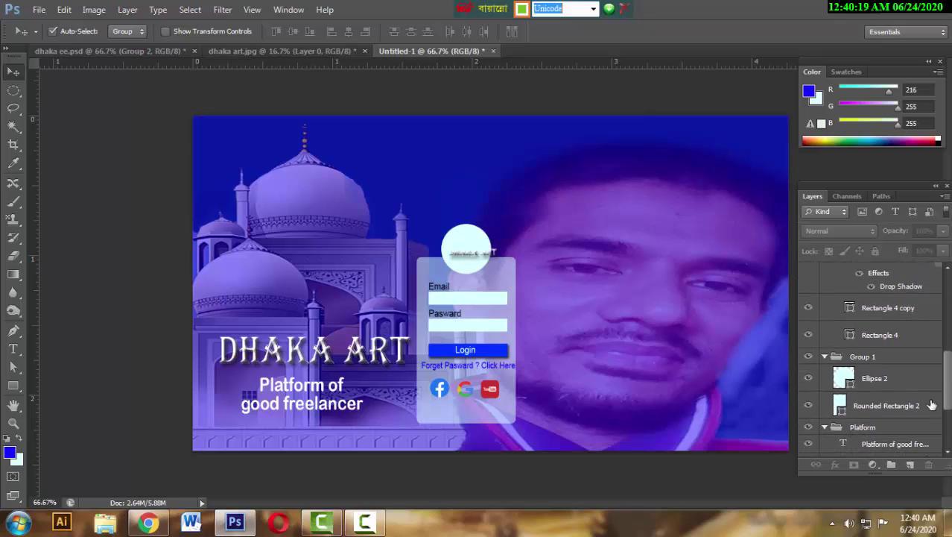
pyautogui.click(854, 357)
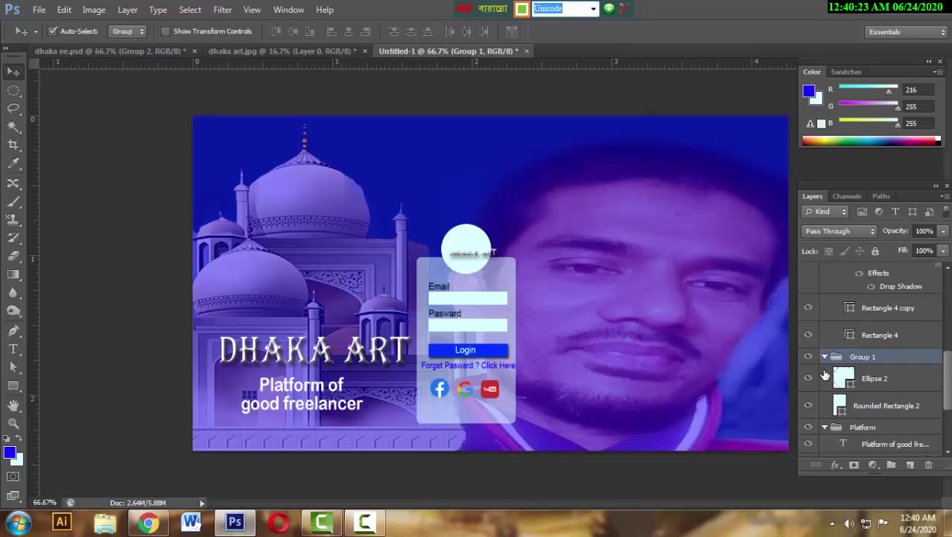
pyautogui.press('Right')
pyautogui.press('Right')
pyautogui.press('Right')
pyautogui.press('Right')
pyautogui.press('Right')
pyautogui.press('Right')
pyautogui.press('Right')
pyautogui.press('Right')
pyautogui.press('Right')
pyautogui.press('Right')
pyautogui.press('Right')
pyautogui.press('Right')
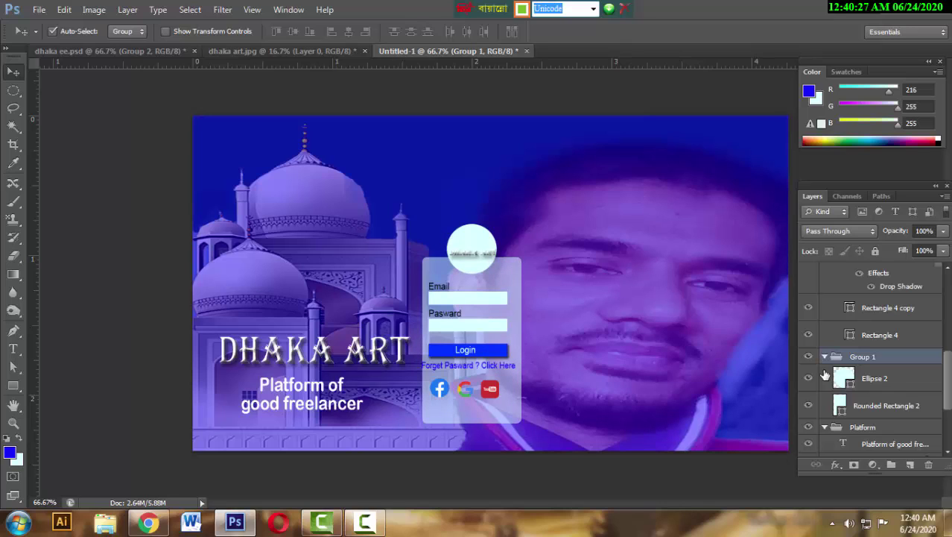
pyautogui.press('Up')
pyautogui.press('Up')
pyautogui.press('Down')
pyautogui.press('Down')
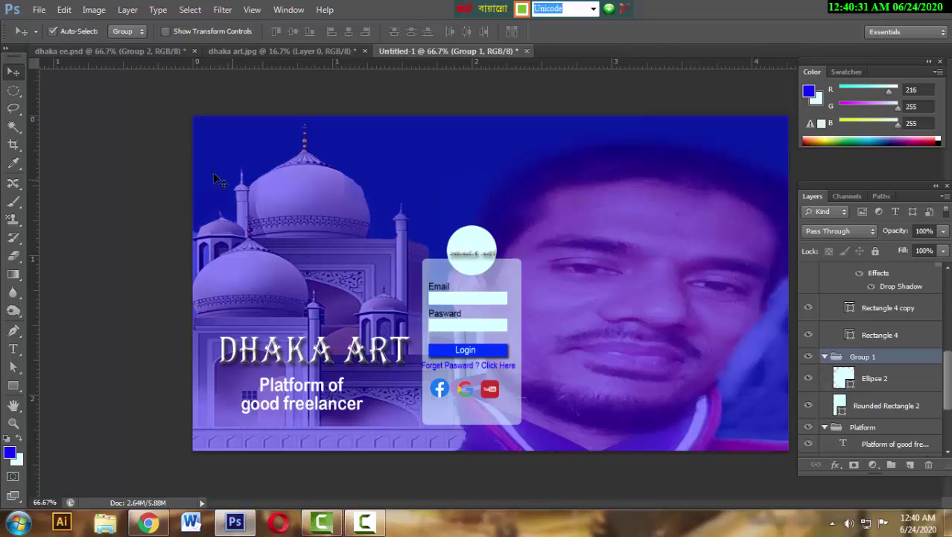
pyautogui.click(169, 115)
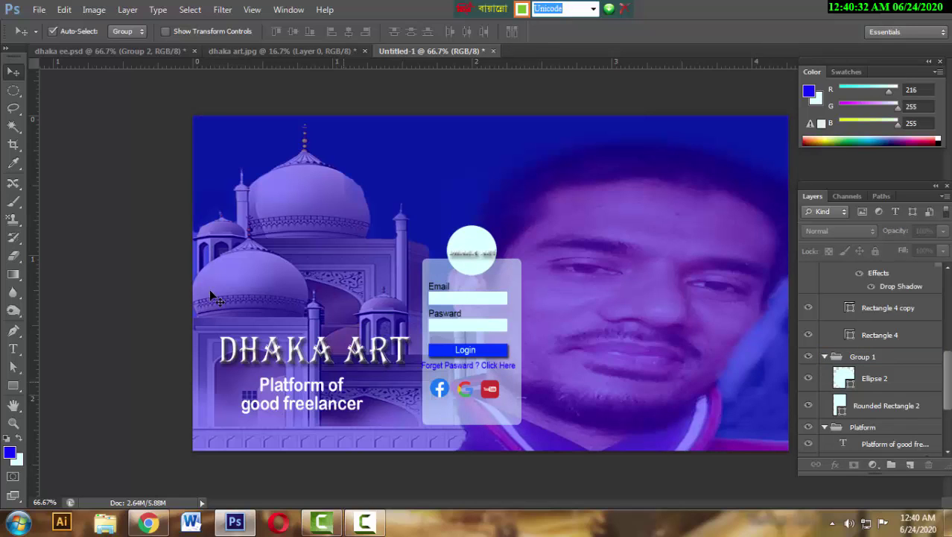
# Compare the new login page with the original dhaka ee.psd design and the dhaka art.jpg source photo
pyautogui.click(145, 51)
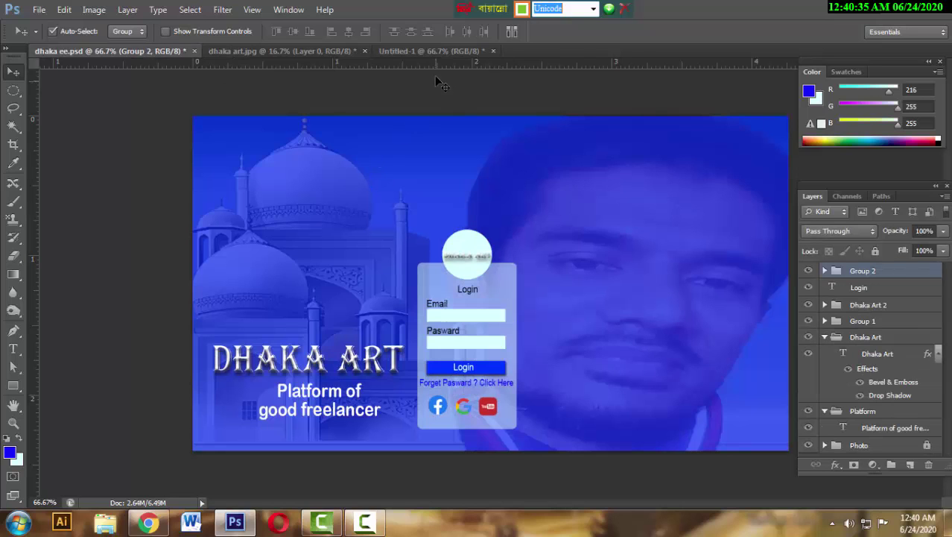
pyautogui.click(437, 51)
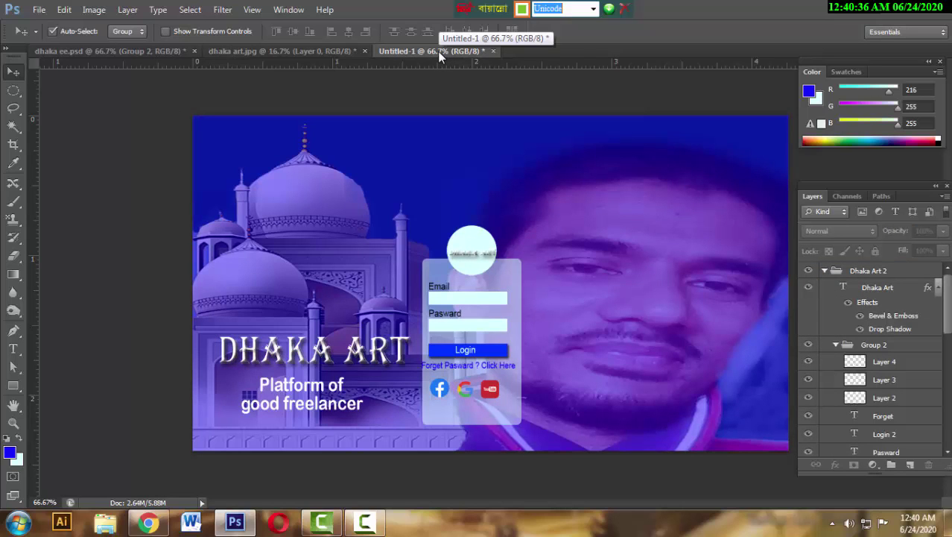
pyautogui.click(297, 51)
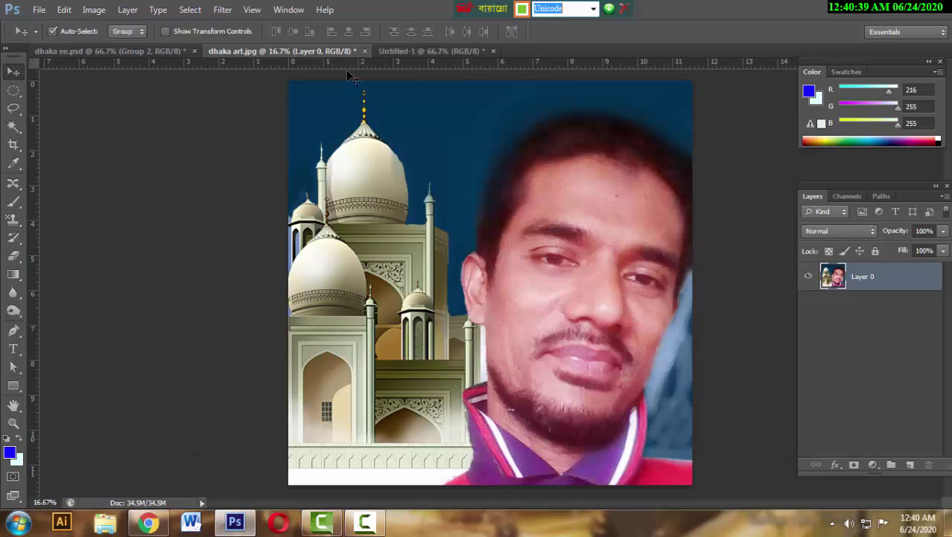
pyautogui.click(87, 56)
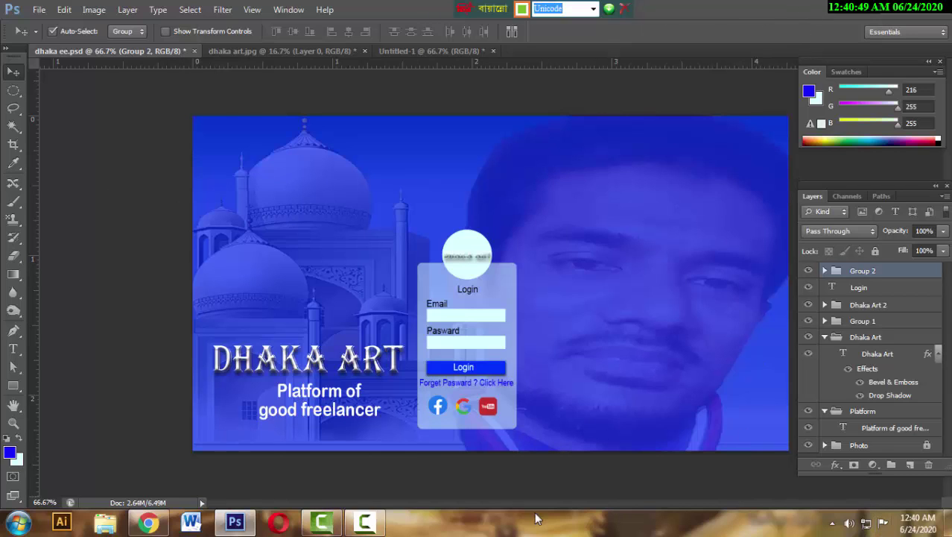
pyautogui.click(365, 522)
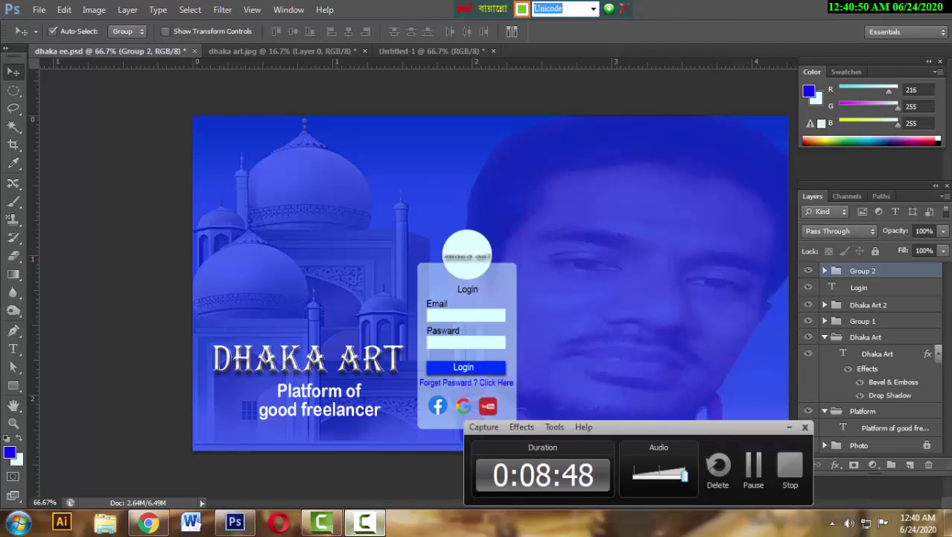